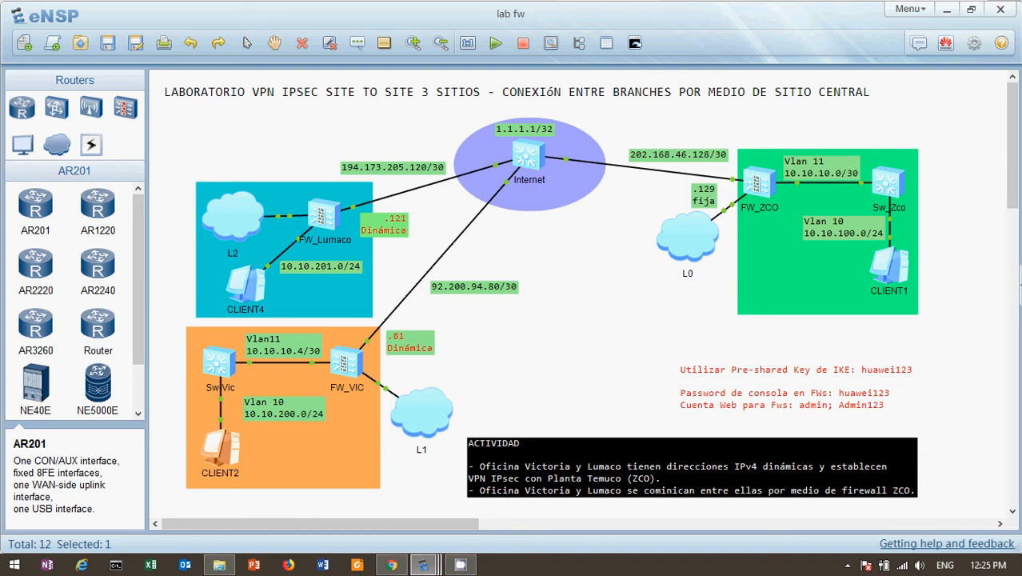
# Step: After reviewing the three-site VPN topology, bring up the browser showing the firewall login page
pyautogui.click(392, 564)
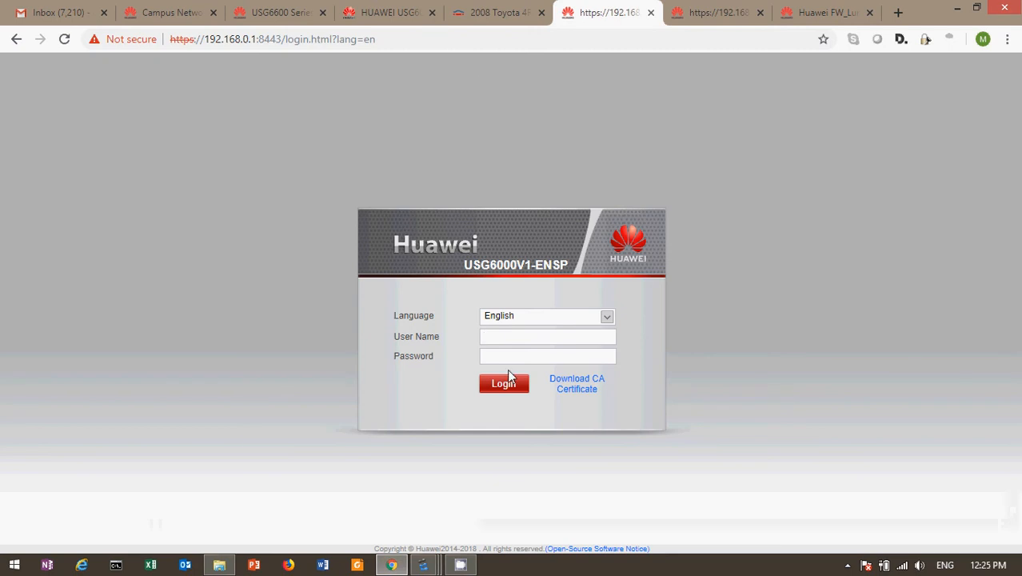
# Step: Sign in to the firewall web UI as admin with the account password
pyautogui.write('admin')
pyautogui.press('Tab')
pyautogui.write('••••••')
pyautogui.press('Return')
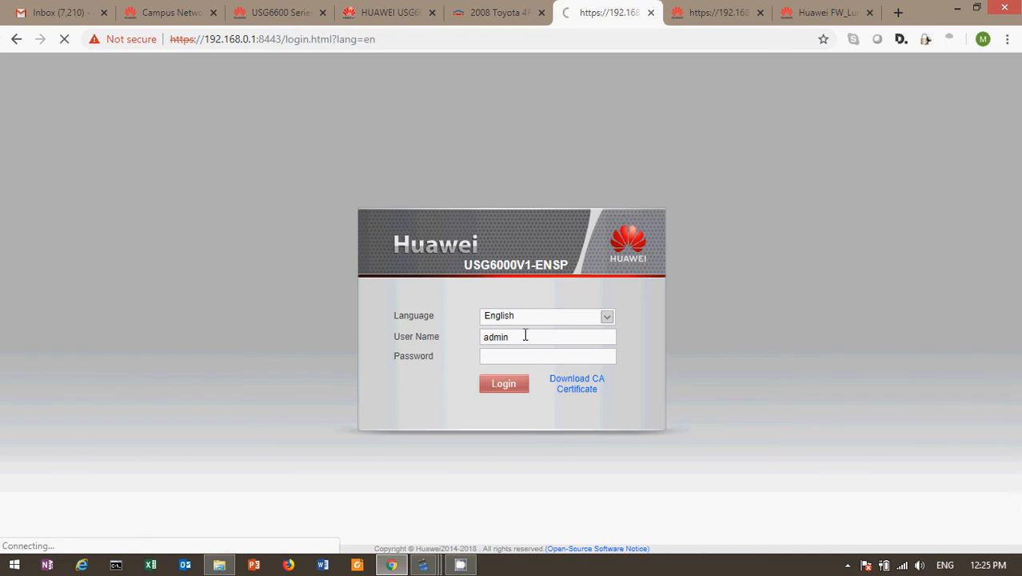
# Step: Check the 192.168.5.1 and Lumaco firewall tabs, then switch to the ZCO firewall session
pyautogui.click(714, 12)
pyautogui.click(823, 16)
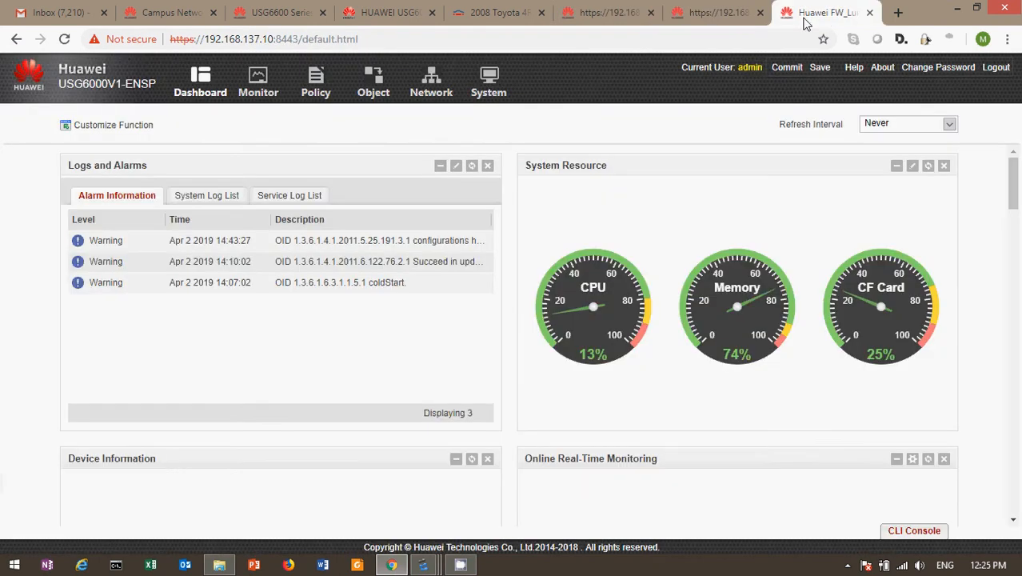
pyautogui.click(488, 93)
pyautogui.click(718, 13)
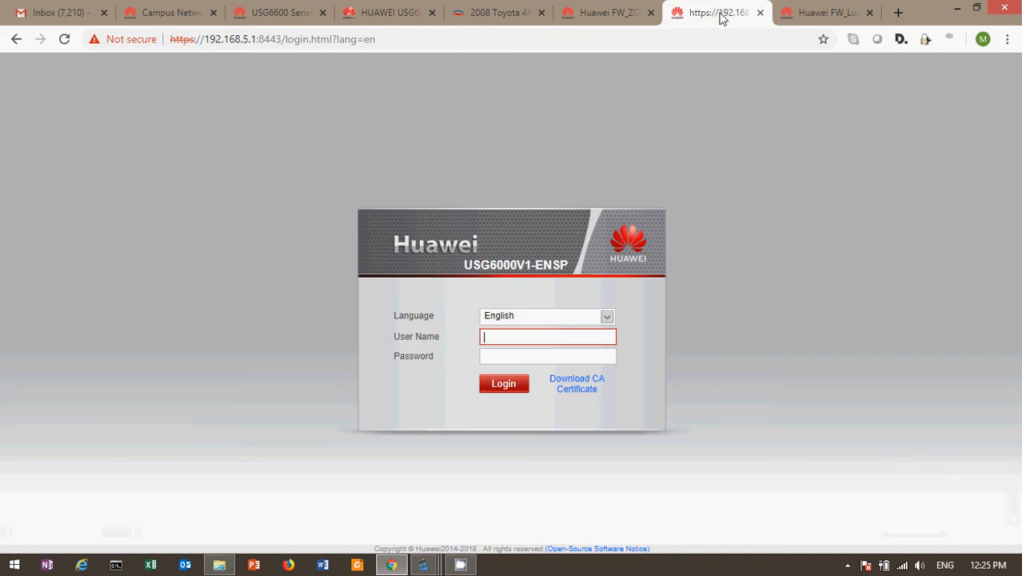
pyautogui.click(593, 16)
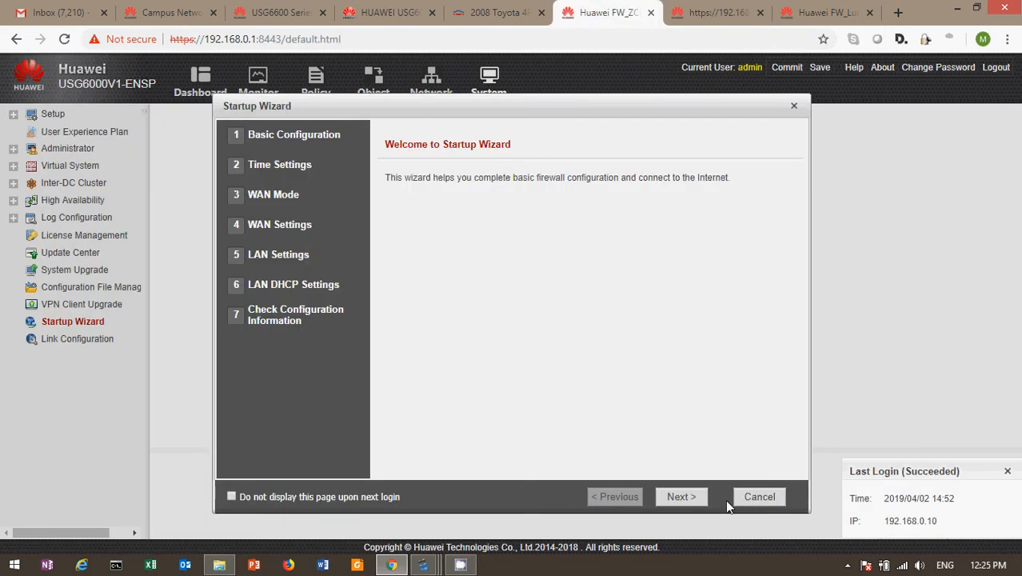
# Step: Dismiss the Startup Wizard and decline the User Experience Plan, then go to Network
pyautogui.click(756, 496)
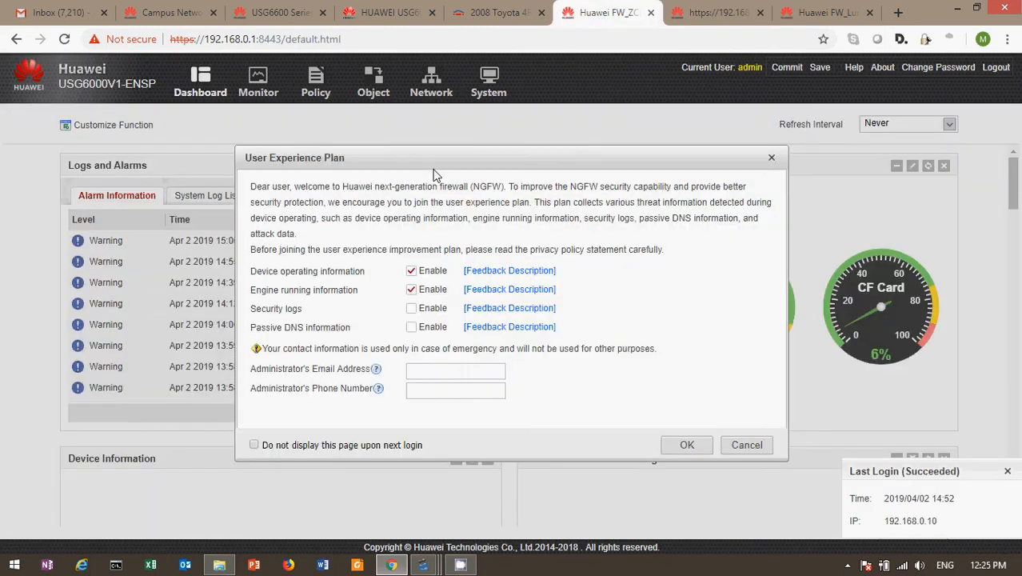
pyautogui.click(747, 444)
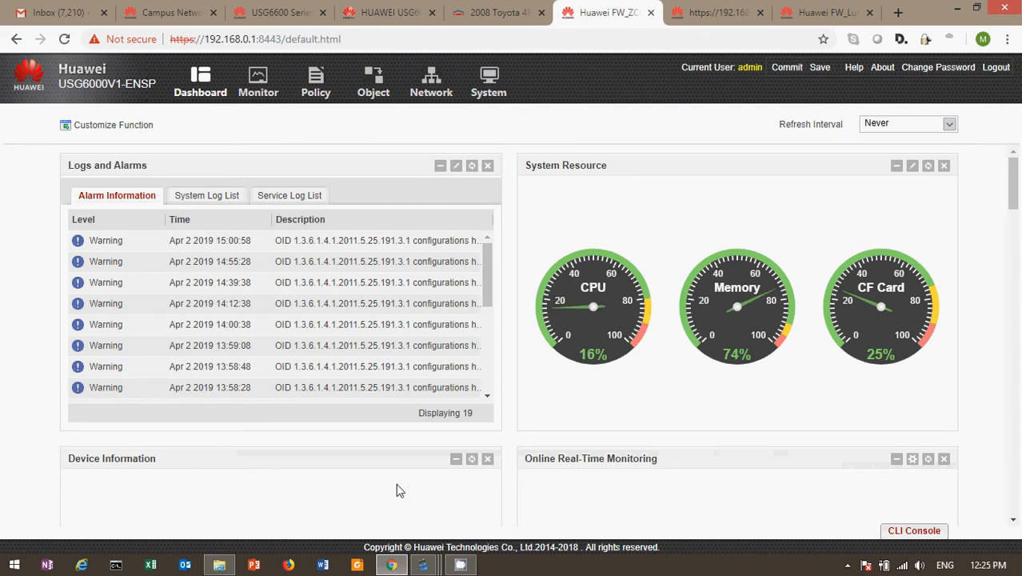
pyautogui.moveTo(426, 571)
pyautogui.click(429, 92)
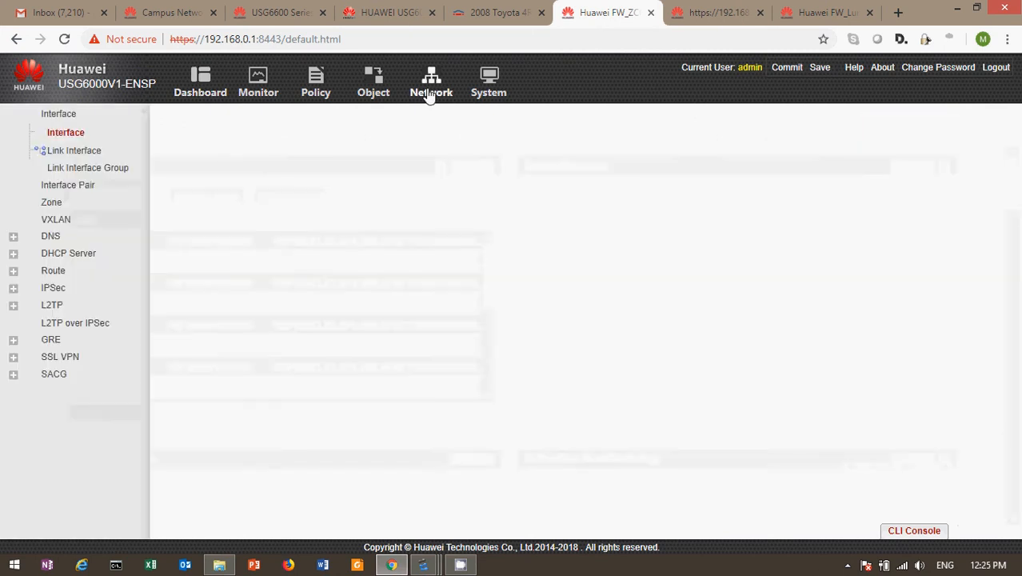
# Step: Open the VPN-ZCO-VIC-LUM policy from the IPSec policy list
pyautogui.click(60, 288)
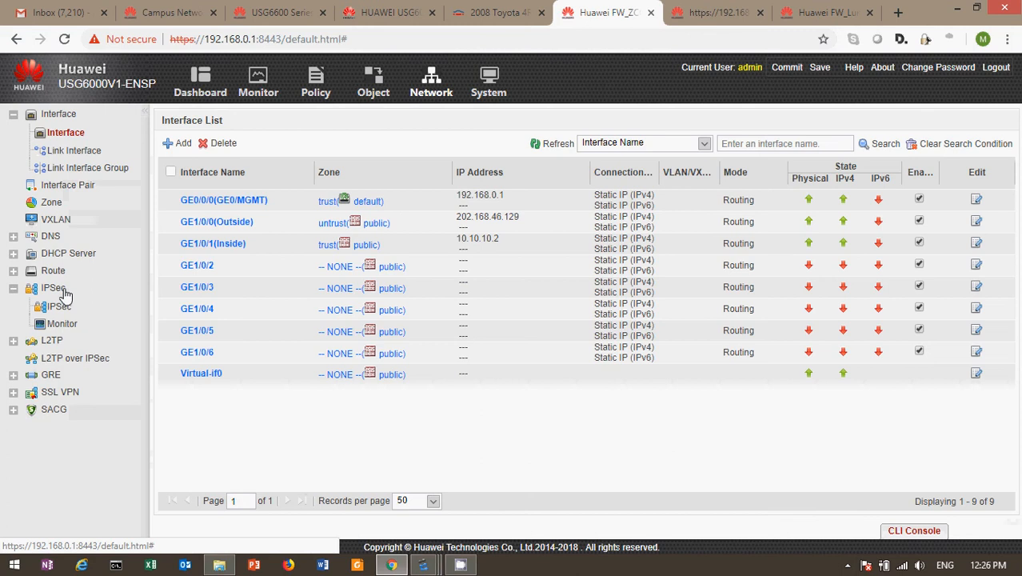
pyautogui.click(62, 307)
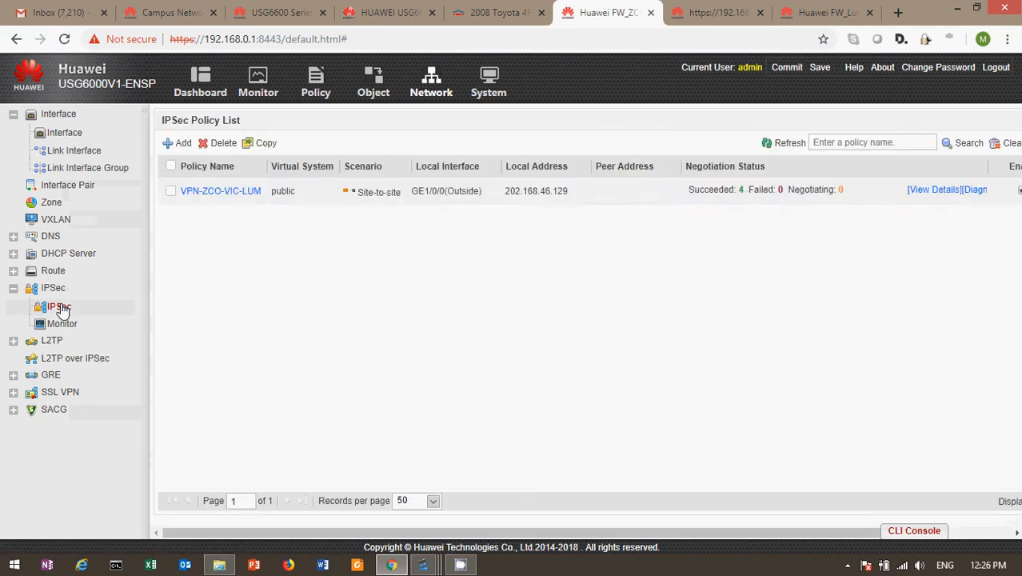
pyautogui.click(207, 193)
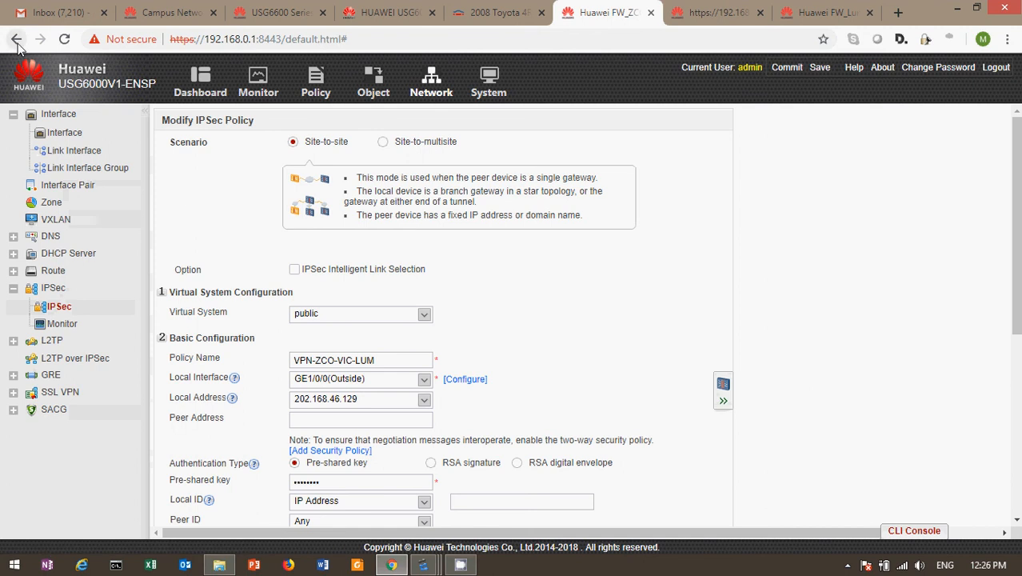
pyautogui.click(66, 309)
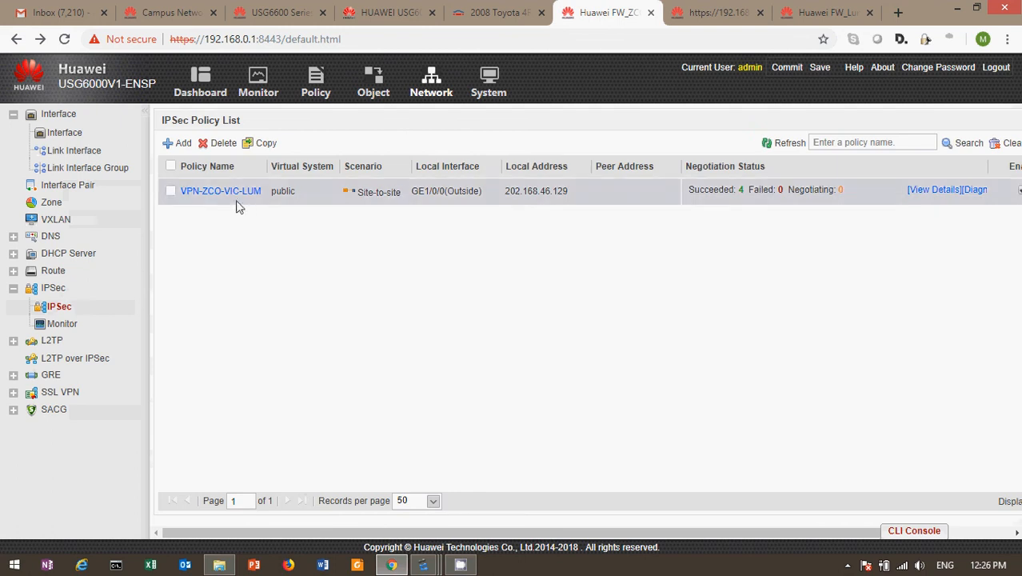
pyautogui.click(227, 192)
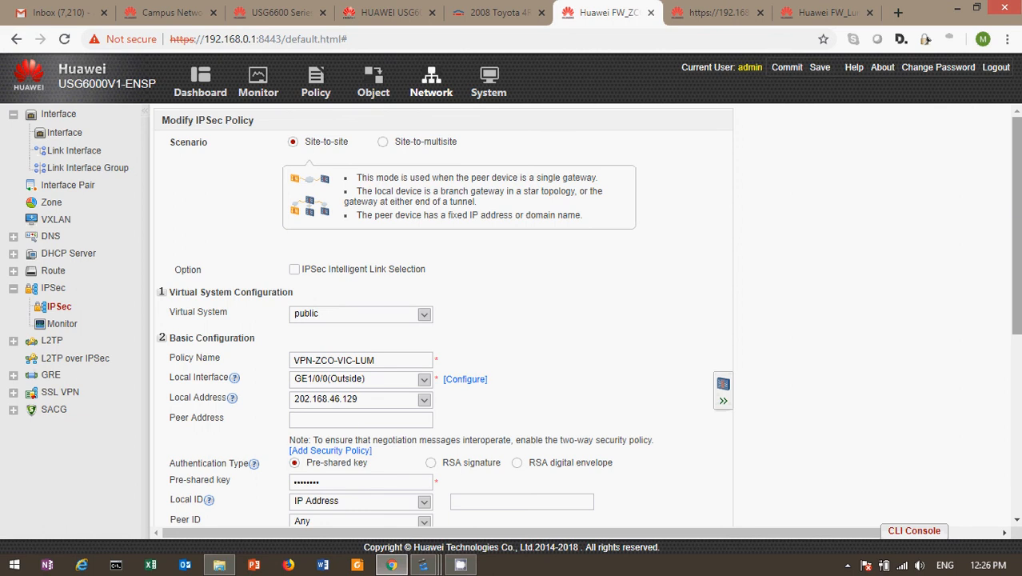
# Step: Review the four encrypted flows in Data Flow to Encrypt, then go to the Policy list
pyautogui.scroll(-3, 1015, 208)
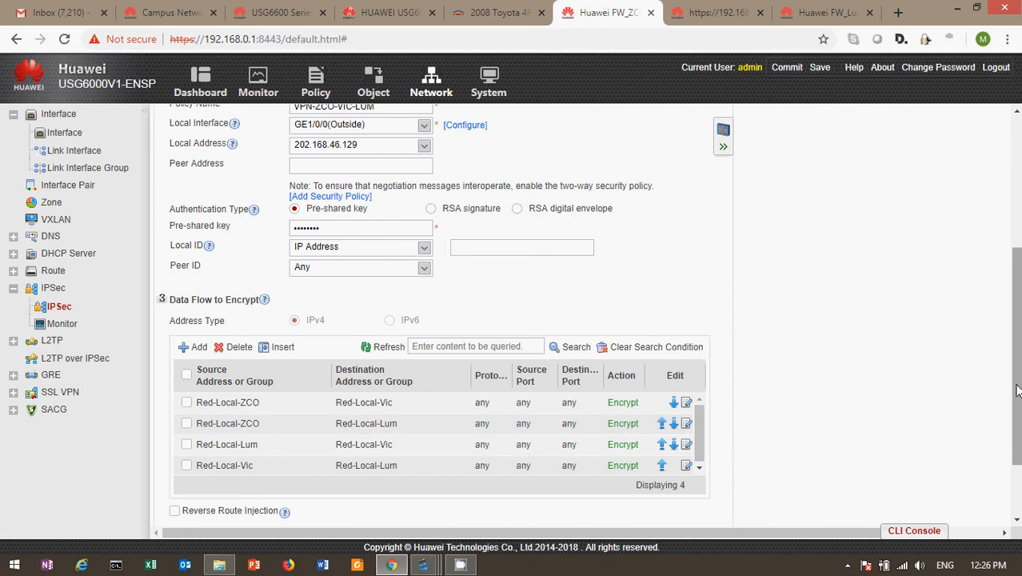
pyautogui.moveTo(1017, 389); pyautogui.dragTo(1018, 434)
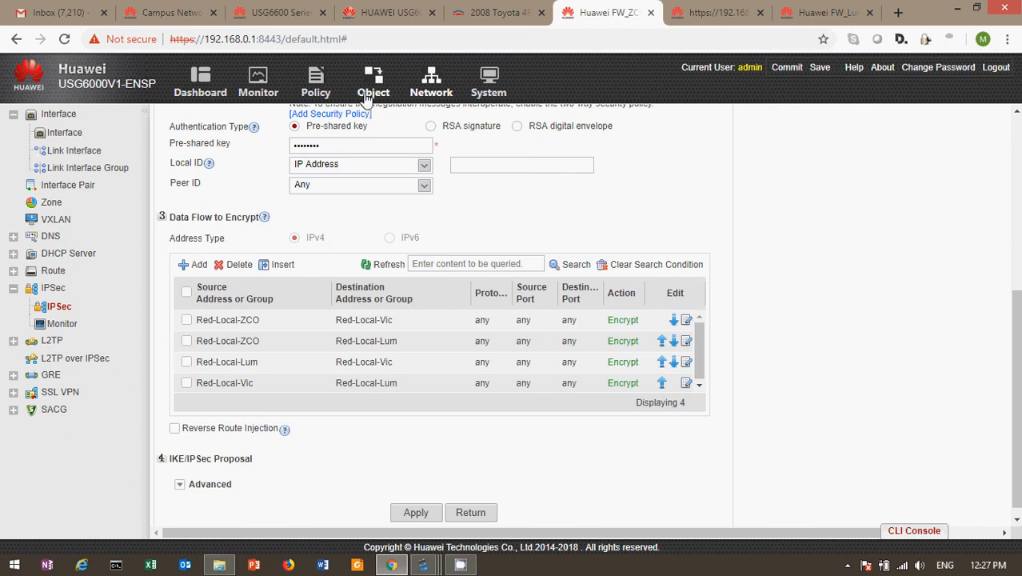
pyautogui.click(317, 91)
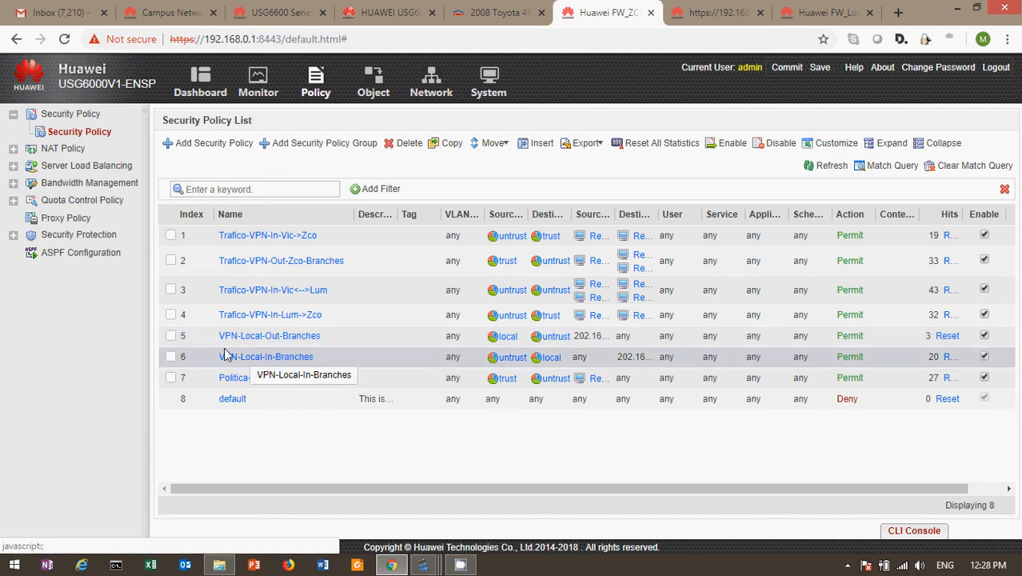
pyautogui.click(262, 339)
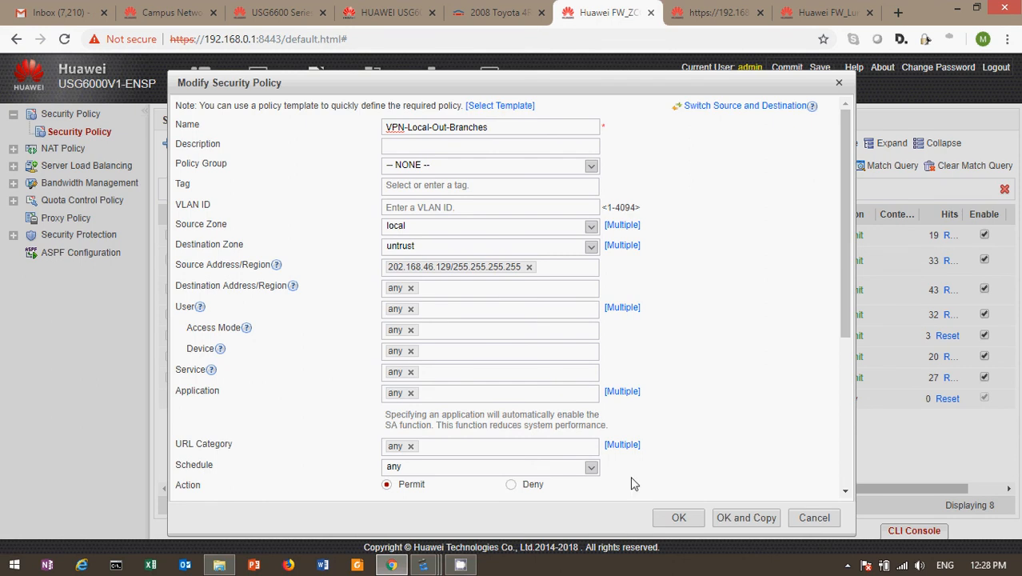
pyautogui.click(809, 519)
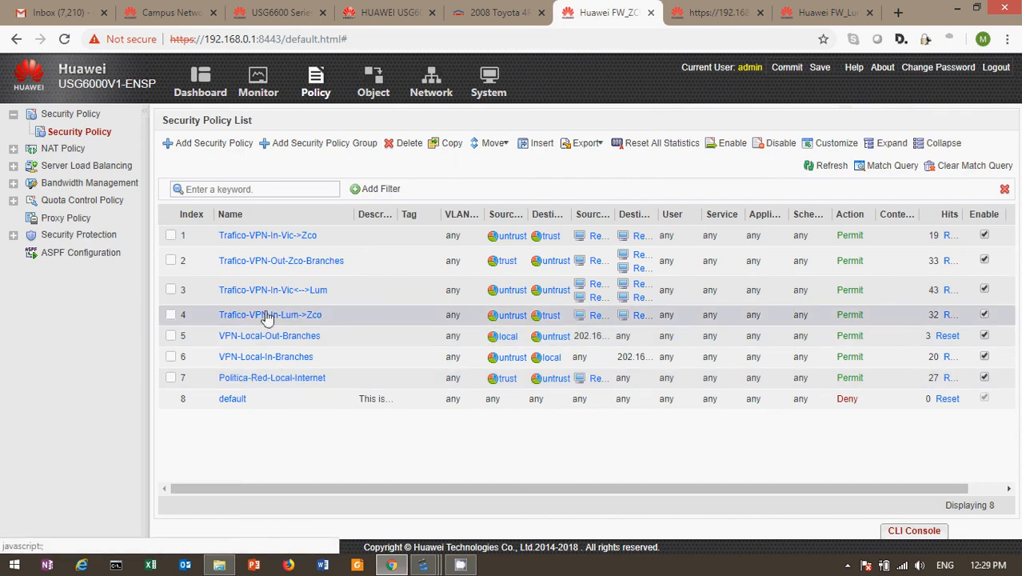
# Step: Inspect VPN-Local-In-Branches without changes, then open Trafico-VPN-Out-Zco-Branches
pyautogui.click(238, 359)
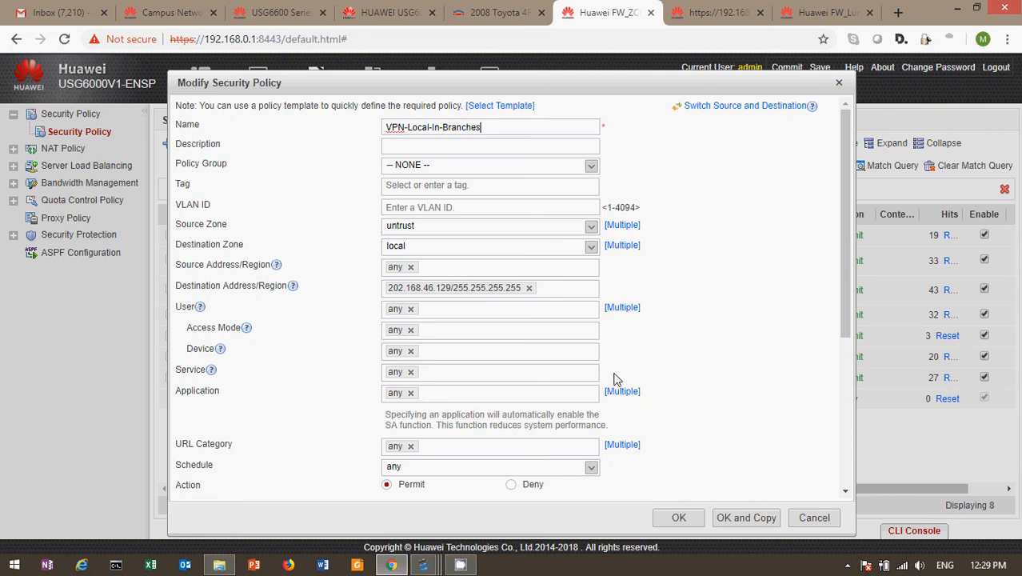
pyautogui.click(812, 518)
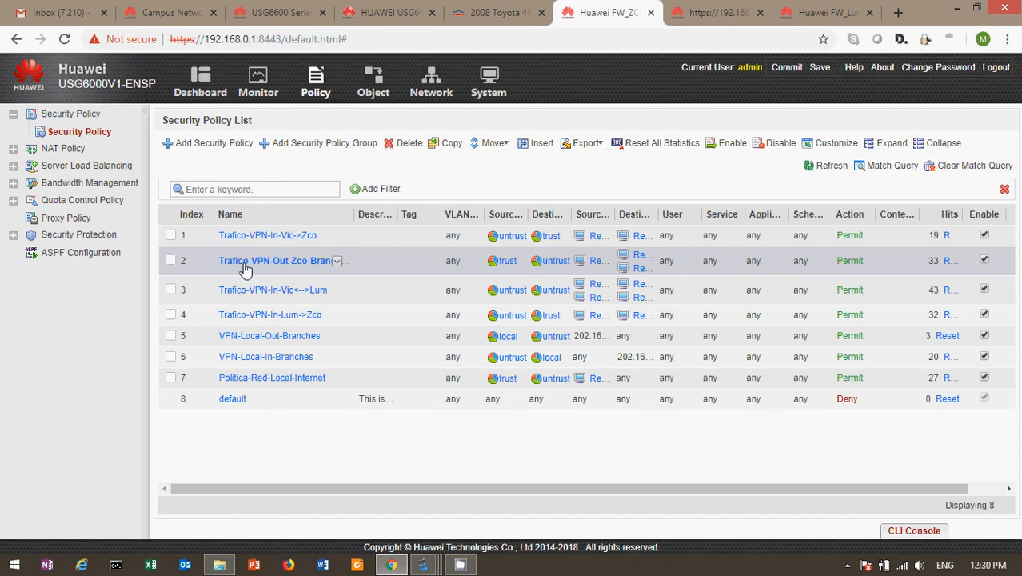
pyautogui.click(292, 265)
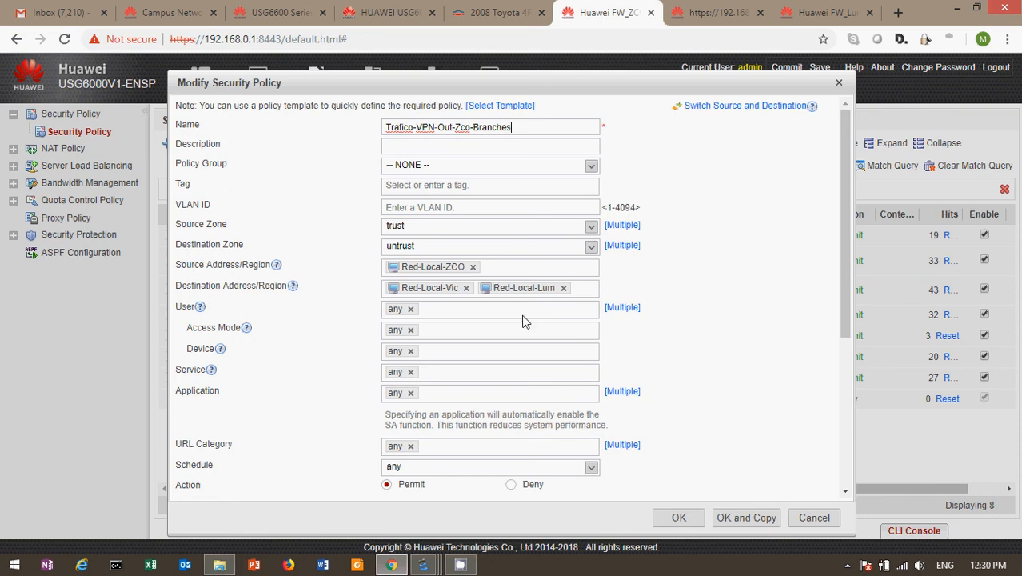
# Step: Close the Zco-to-branches policy with OK and open Trafico-VPN-In-Vic<-->Lum
pyautogui.click(681, 518)
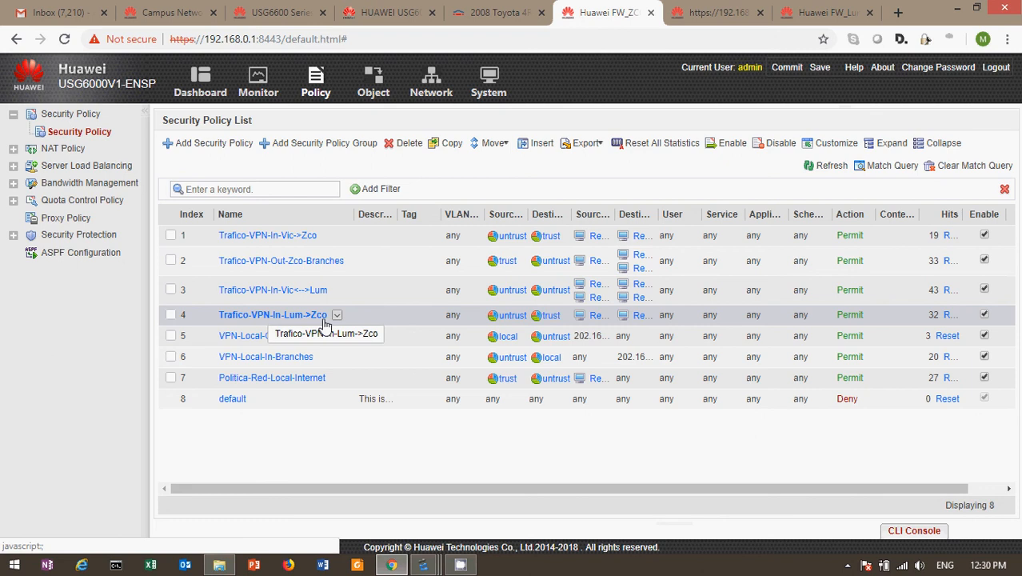
pyautogui.click(239, 295)
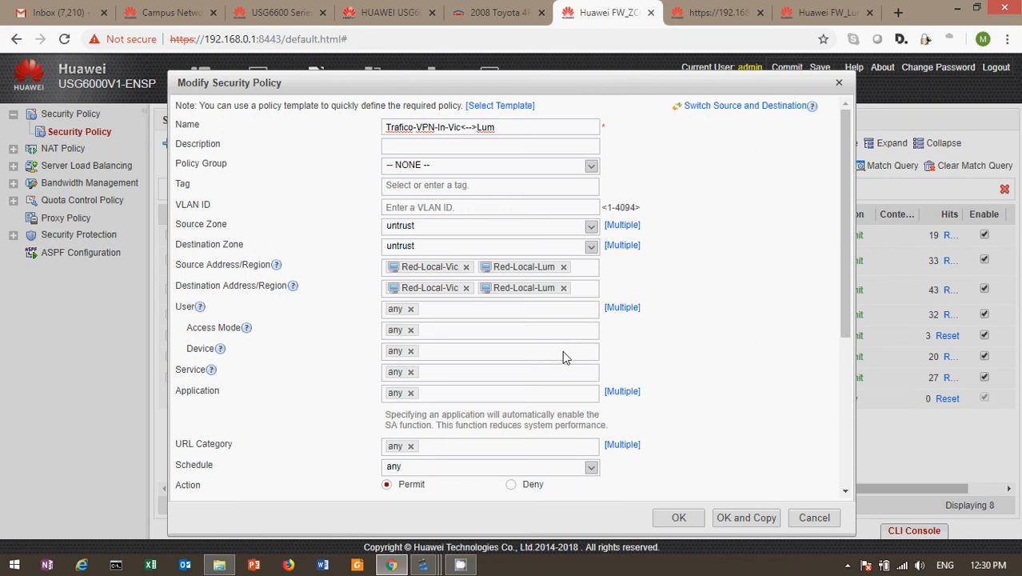
# Step: Reopen the Trafico-VPN-In-Vic<-->Lum policy, then bring the eNSP lab topology window forward
pyautogui.click(838, 84)
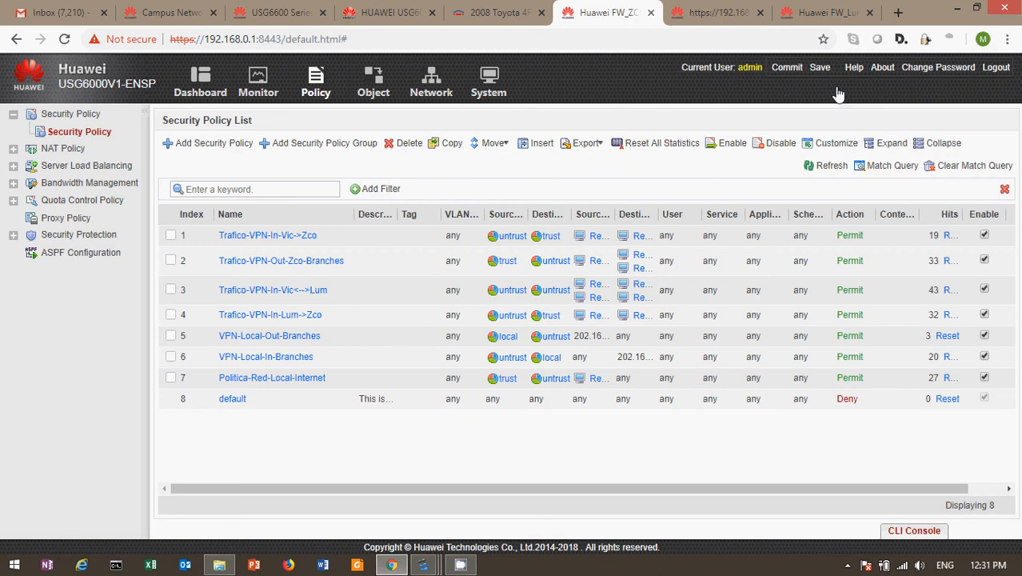
pyautogui.click(244, 289)
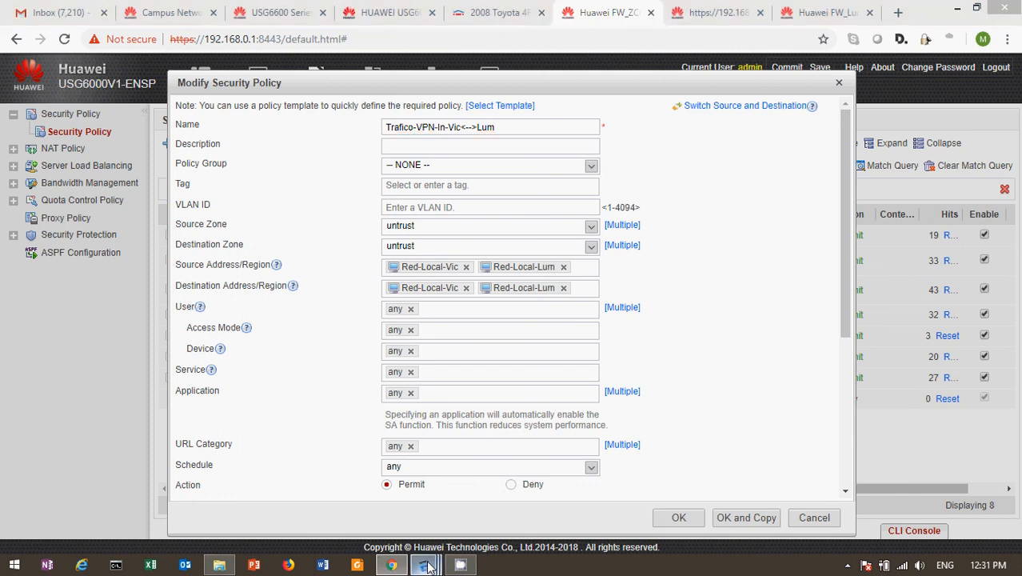
pyautogui.moveTo(422, 565)
pyautogui.click(153, 493)
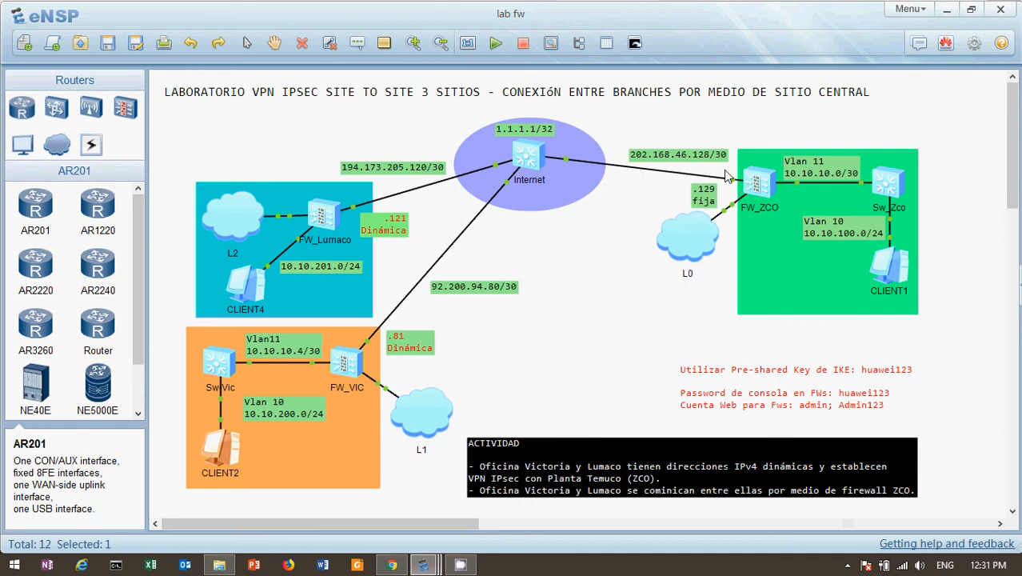
# Step: Return to the firewall's web management page in the browser
pyautogui.click(397, 567)
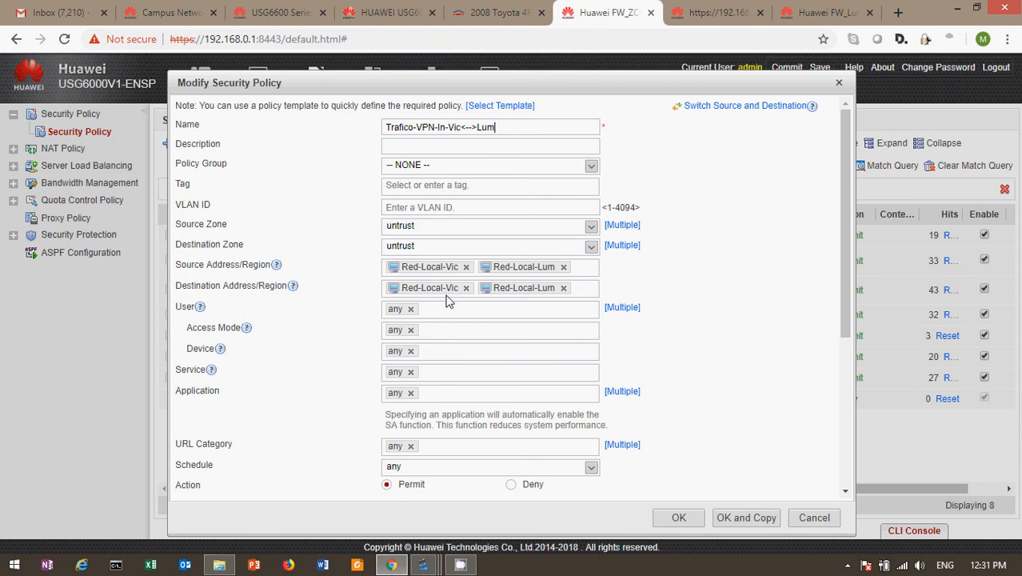
# Step: Check Red-Local-Vic's members, then cancel the Vic<-->Lum policy dialog without changes
pyautogui.moveTo(459, 289)
pyautogui.click(812, 518)
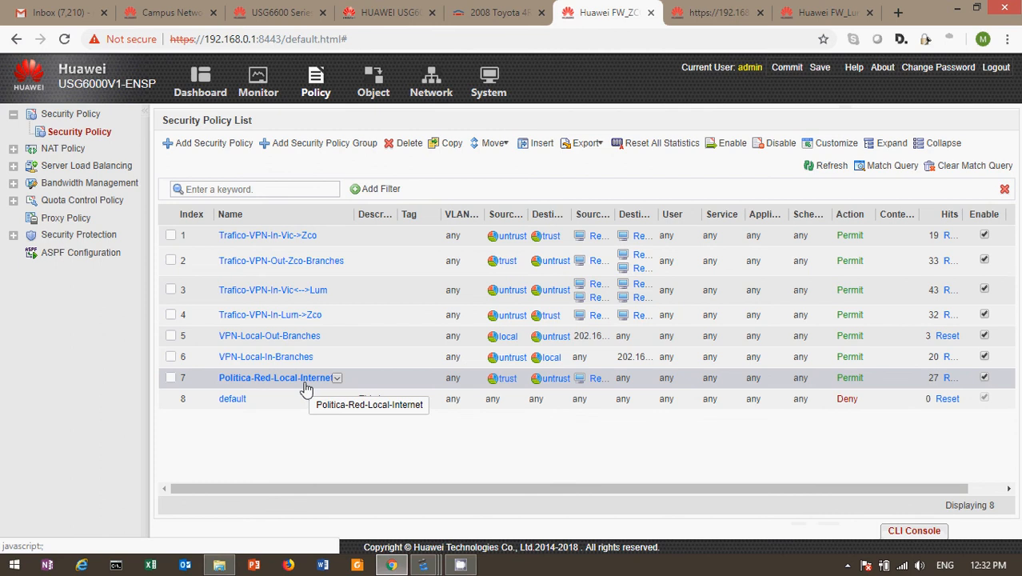
# Step: Expand NAT Policy in the left tree and show the NAT Policy List
pyautogui.click(13, 150)
pyautogui.click(58, 167)
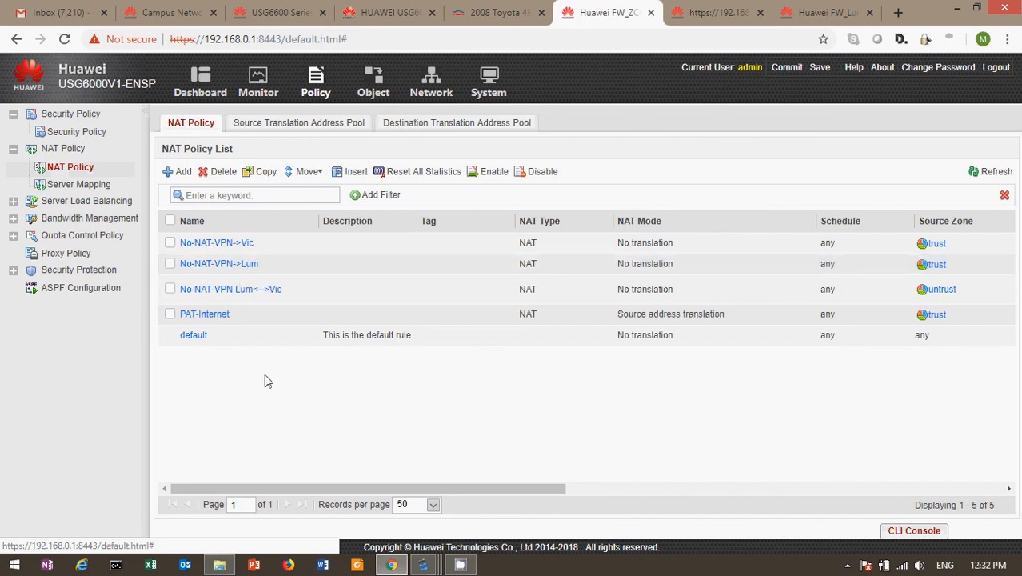
pyautogui.click(227, 295)
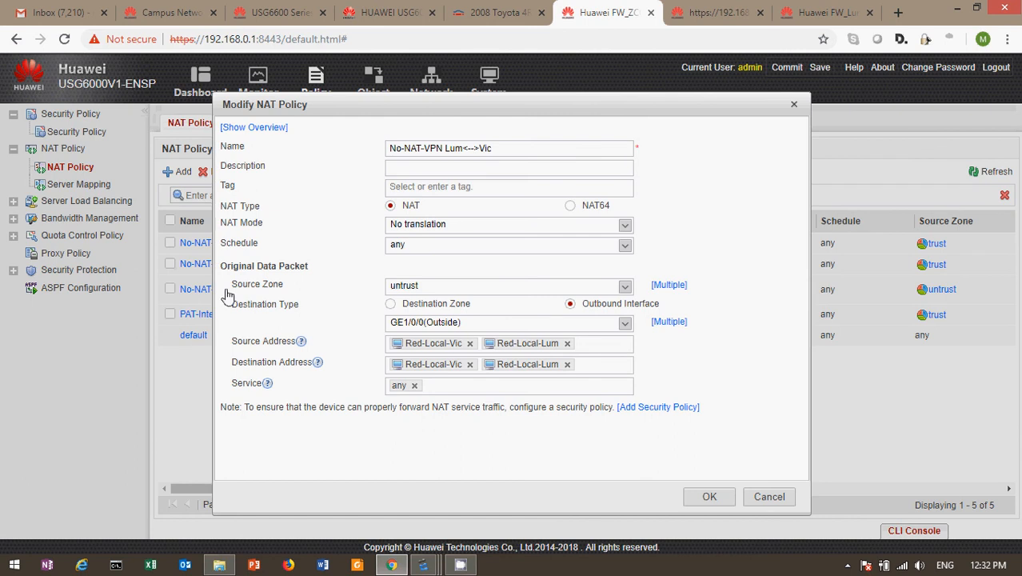
pyautogui.click(770, 498)
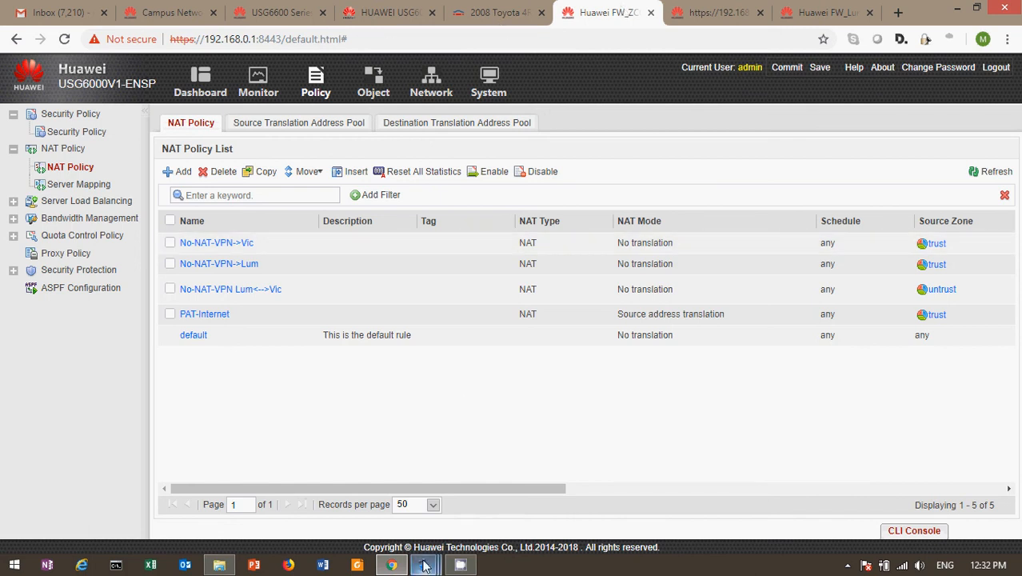
pyautogui.moveTo(424, 565)
pyautogui.click(135, 515)
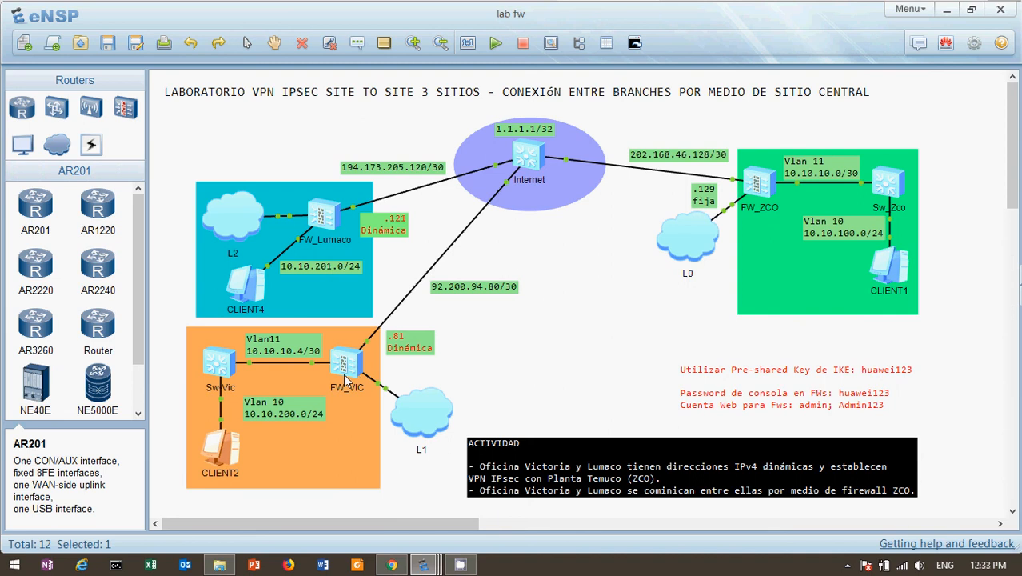
pyautogui.click(394, 566)
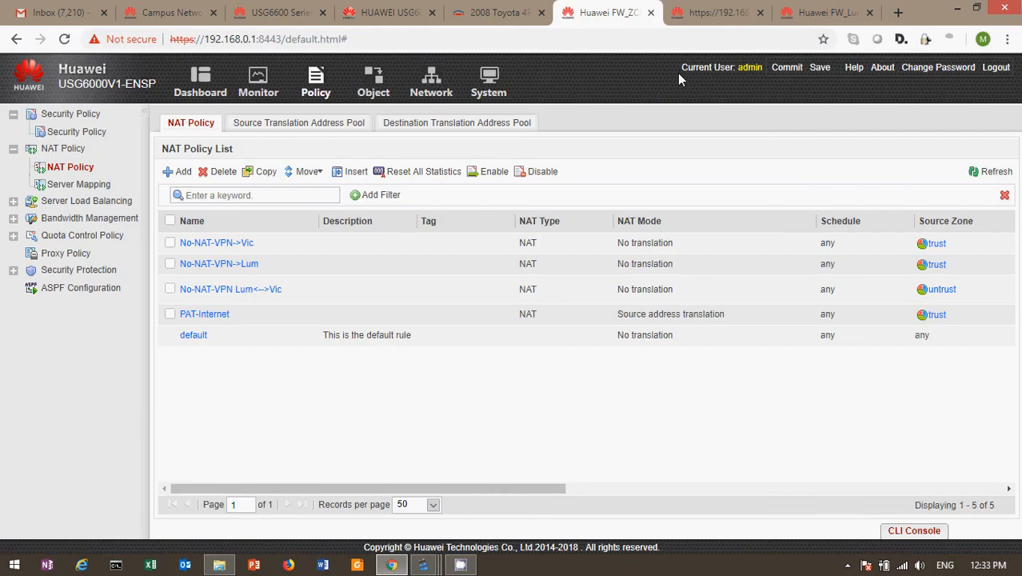
pyautogui.click(730, 14)
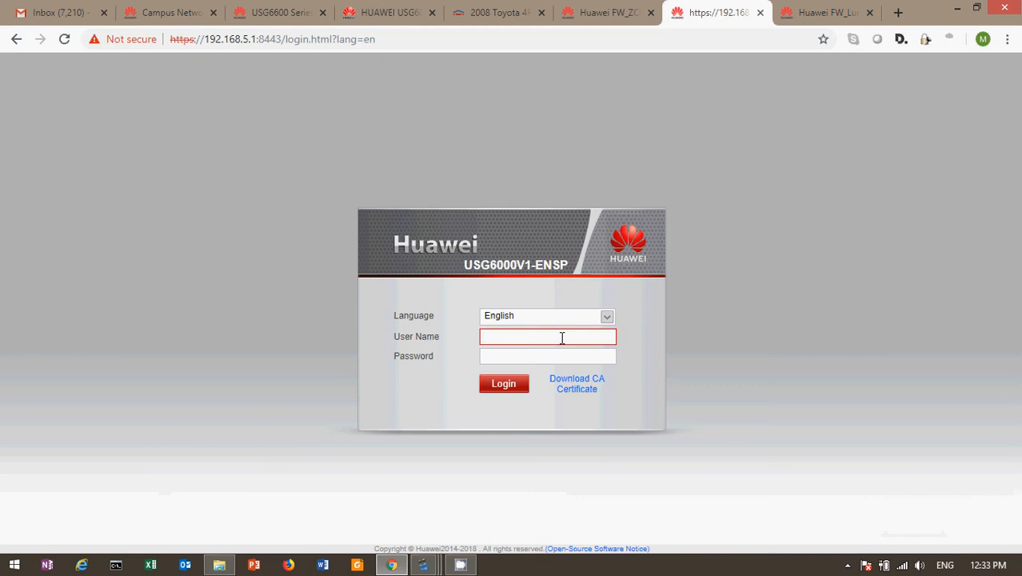
# Step: Log in to the FW_VIC firewall web UI as admin with the account password
pyautogui.write('admin')
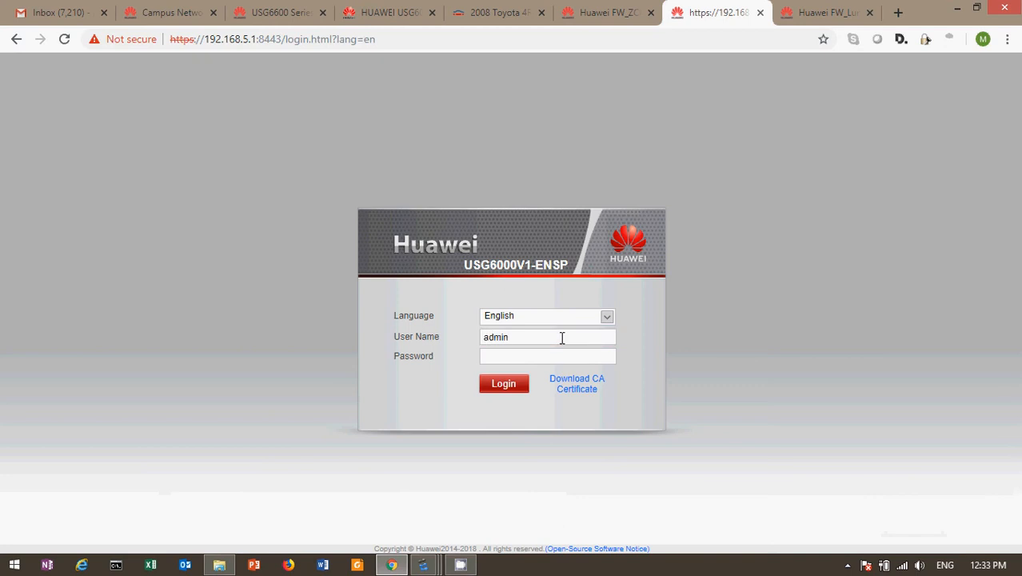
pyautogui.press('Tab')
pyautogui.write('Admin@123')
pyautogui.press('Return')
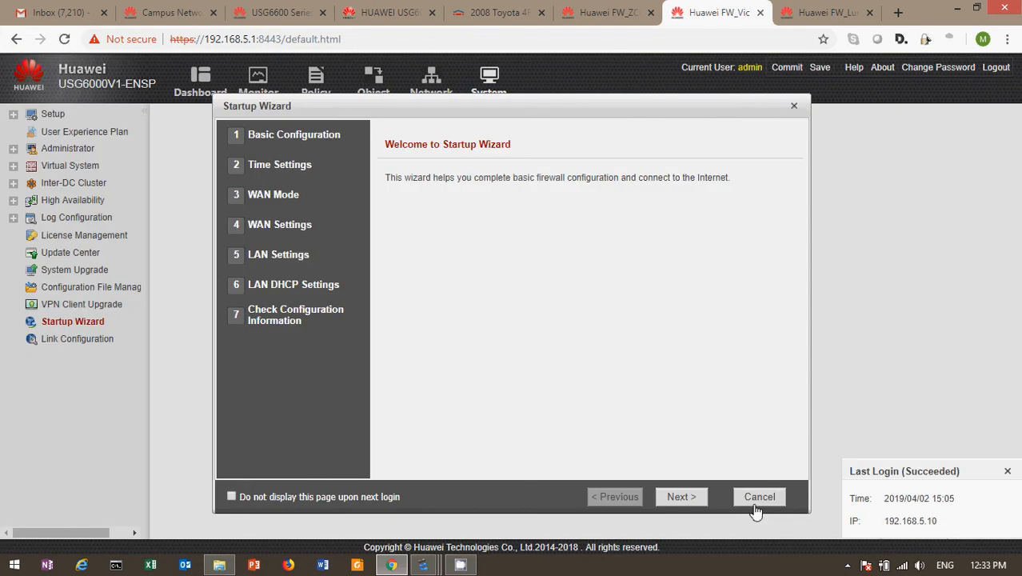
# Step: Skip the Startup Wizard and User Experience Plan prompts and show the Network interface list
pyautogui.click(755, 511)
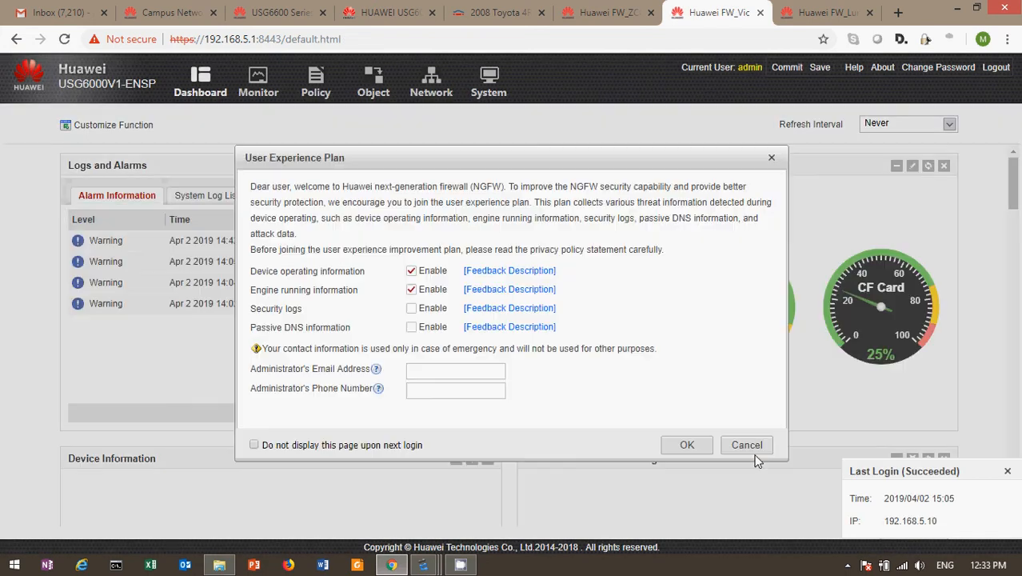
pyautogui.click(749, 447)
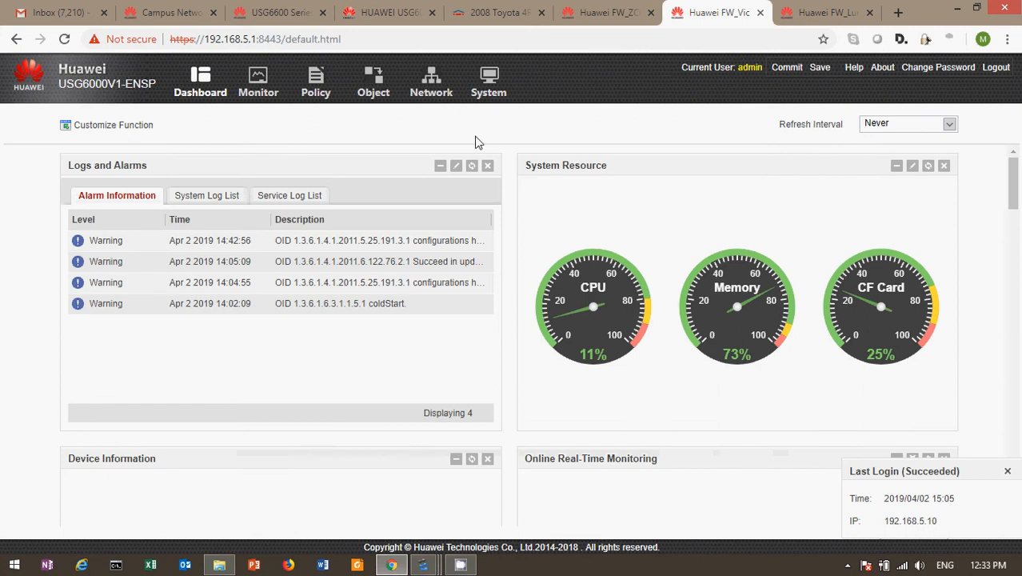
pyautogui.click(436, 94)
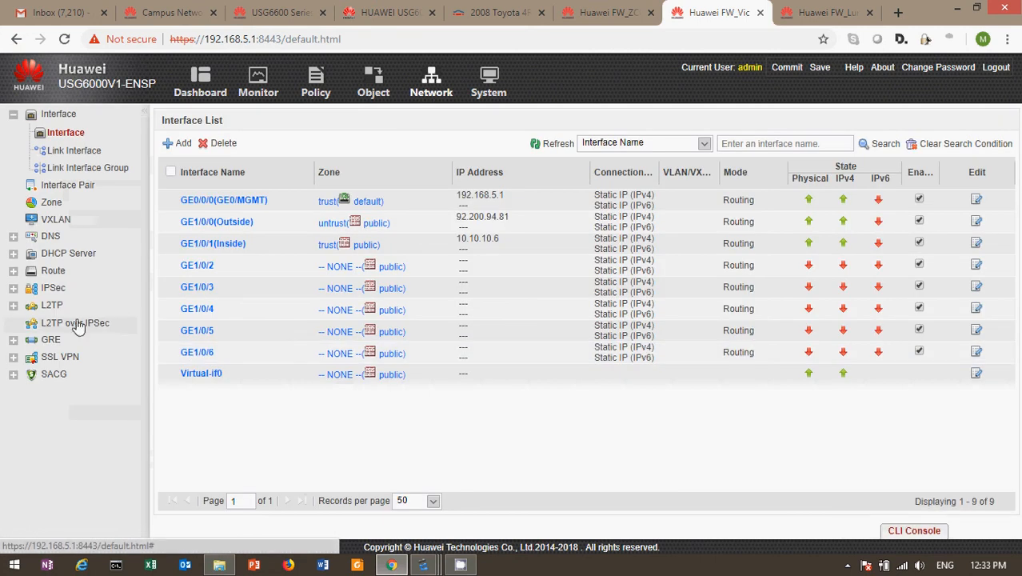
# Step: Open the VPN-VIC-ZCO policy from the IPSec policy list
pyautogui.click(13, 288)
pyautogui.click(59, 309)
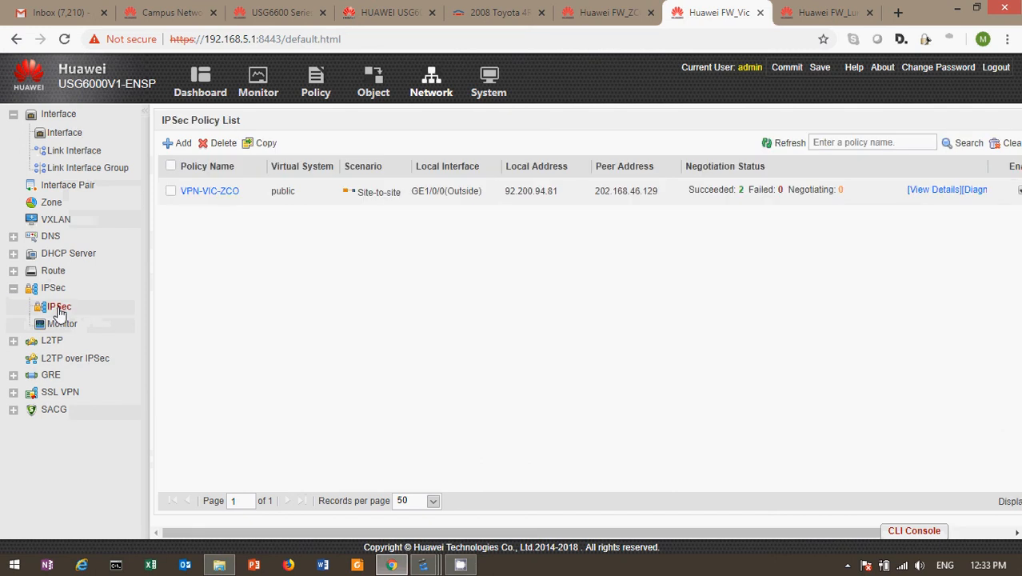
pyautogui.click(209, 198)
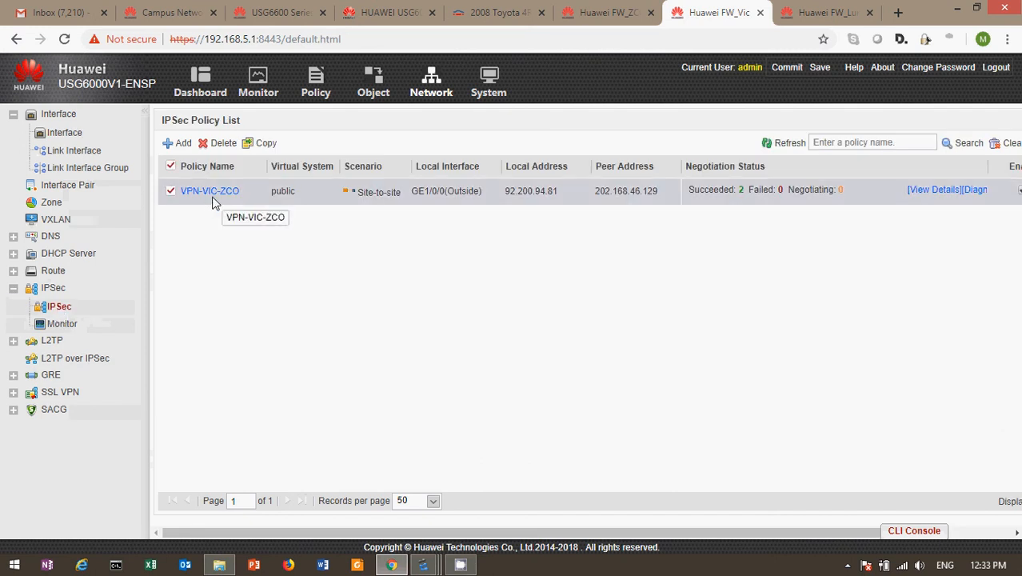
pyautogui.click(224, 198)
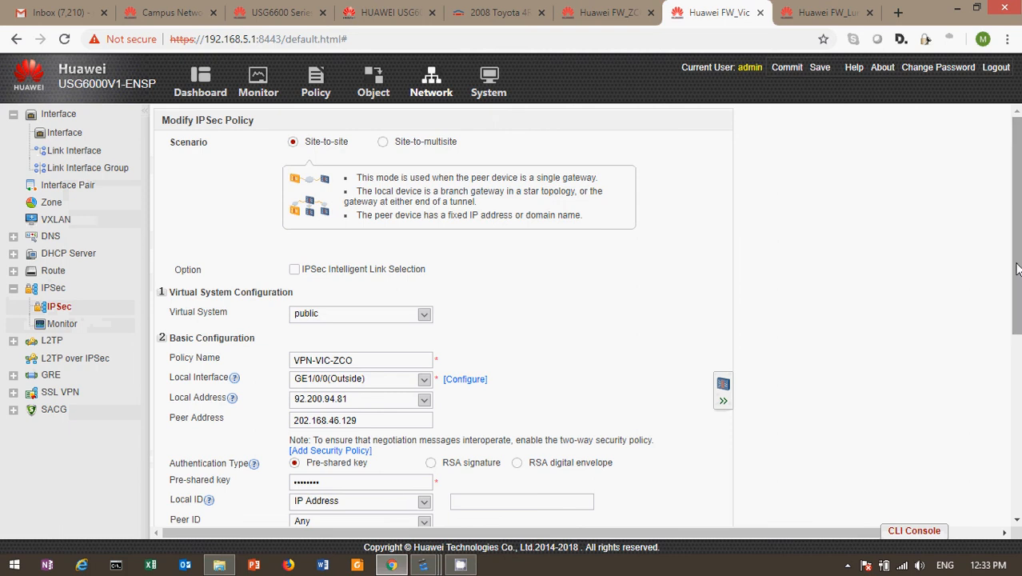
# Step: Review the policy's settings, including peer address 202.168.46.129, without changing them
pyautogui.moveTo(1017, 269); pyautogui.dragTo(1016, 315)
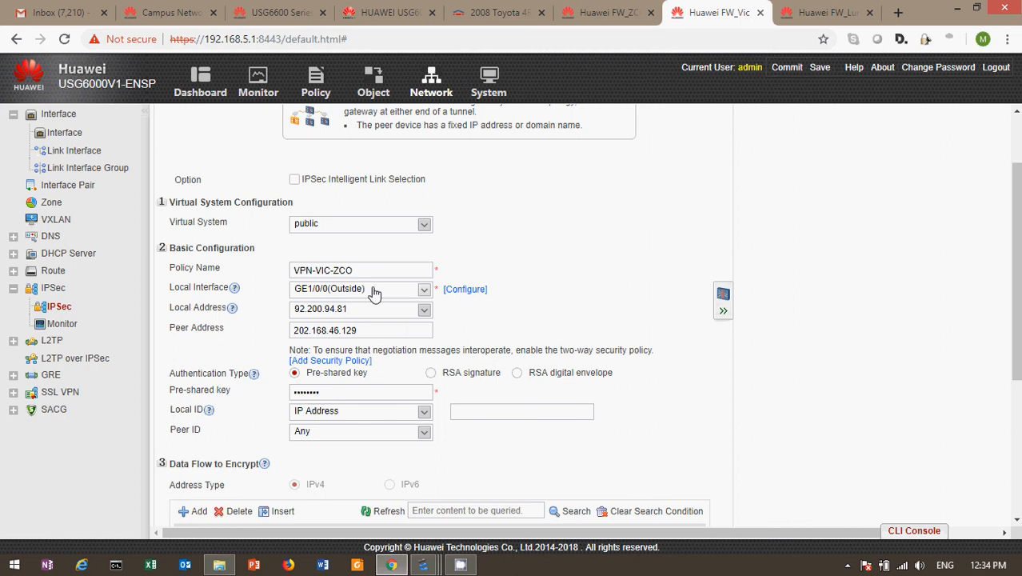
pyautogui.moveTo(369, 331); pyautogui.dragTo(236, 348)
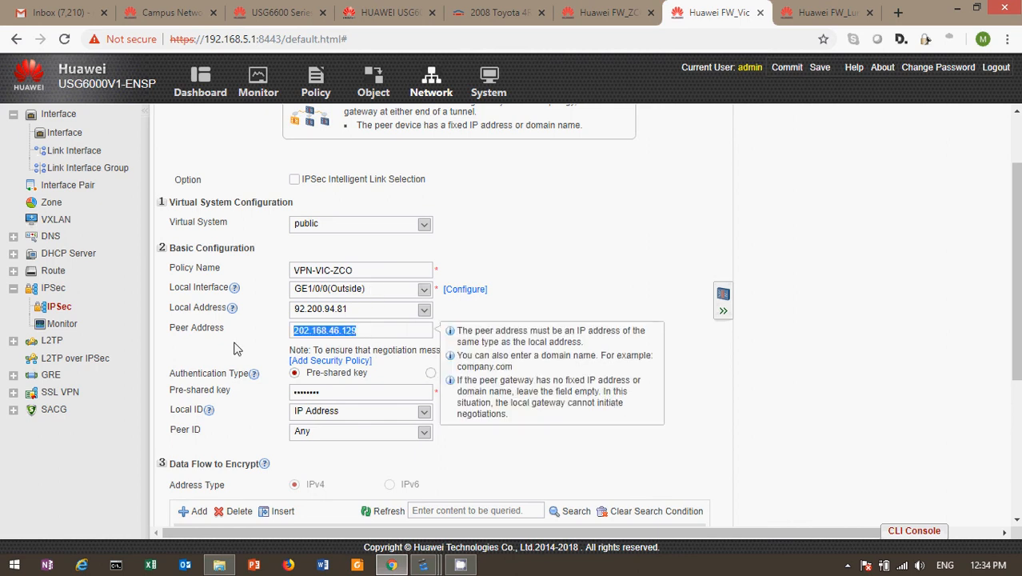
pyautogui.click(601, 294)
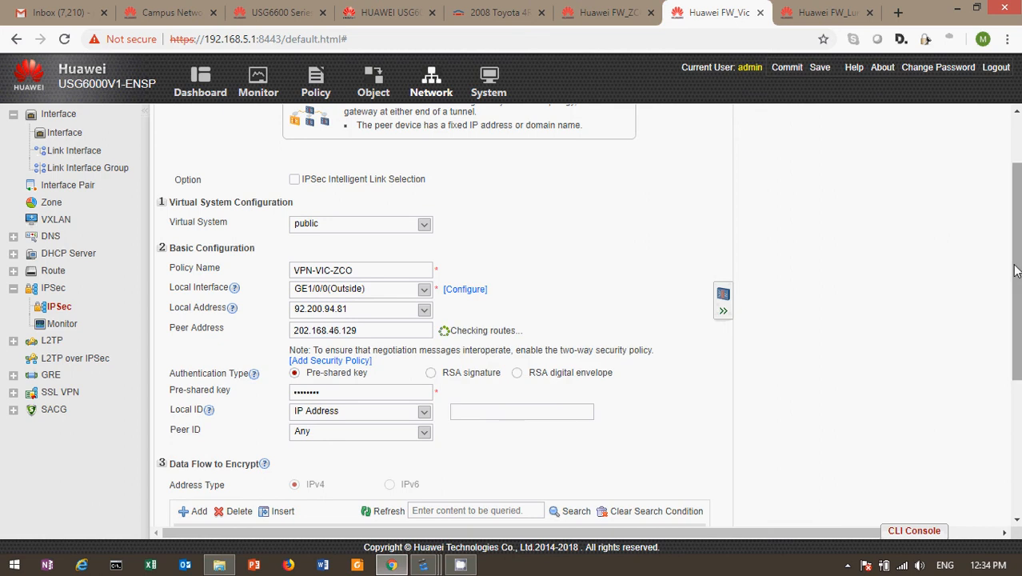
pyautogui.moveTo(1017, 272); pyautogui.dragTo(1017, 344)
# Step: Check the Vic-to-Zco and Vic-to-Lum data flows to encrypt, then show FW_VIC's Security Policy List
pyautogui.scroll(-1, 439, 400)
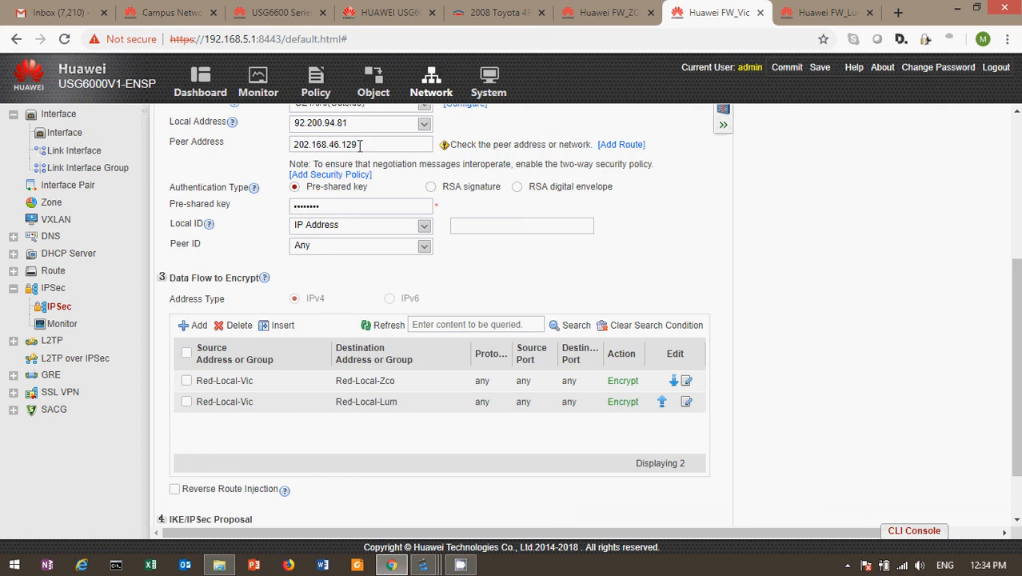
pyautogui.moveTo(1016, 340); pyautogui.dragTo(1016, 380)
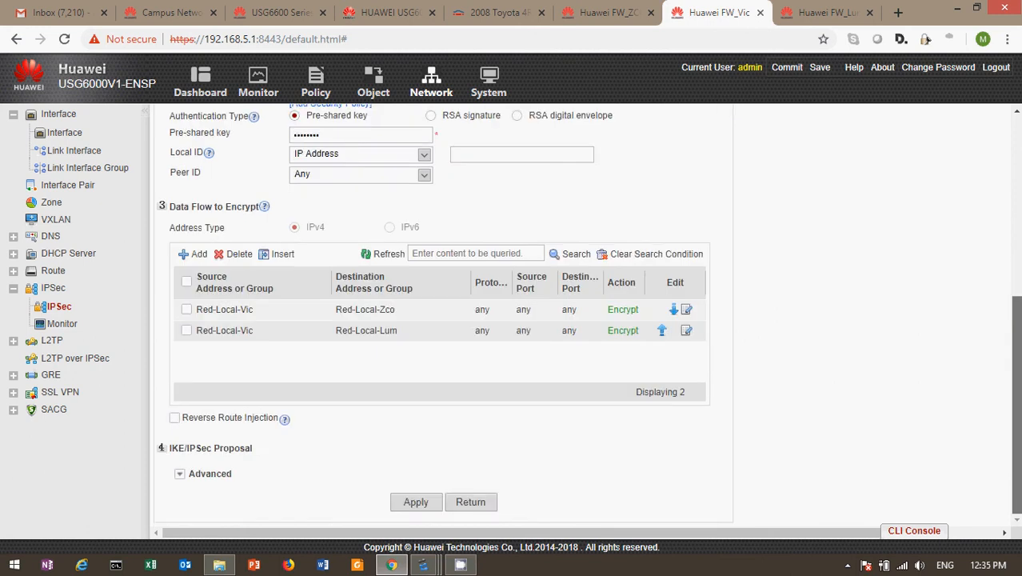
pyautogui.moveTo(1015, 344); pyautogui.dragTo(1001, 218)
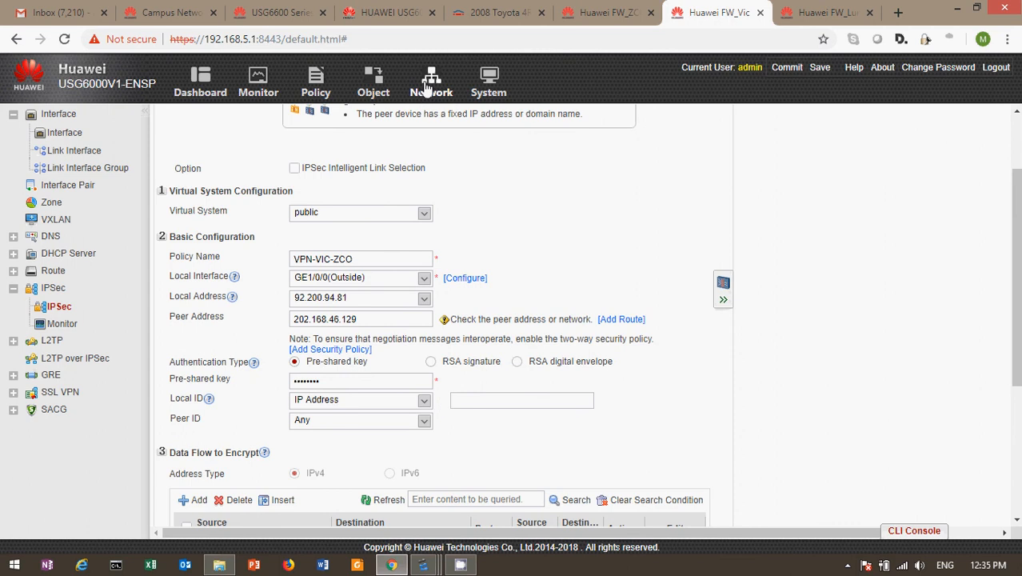
pyautogui.click(316, 84)
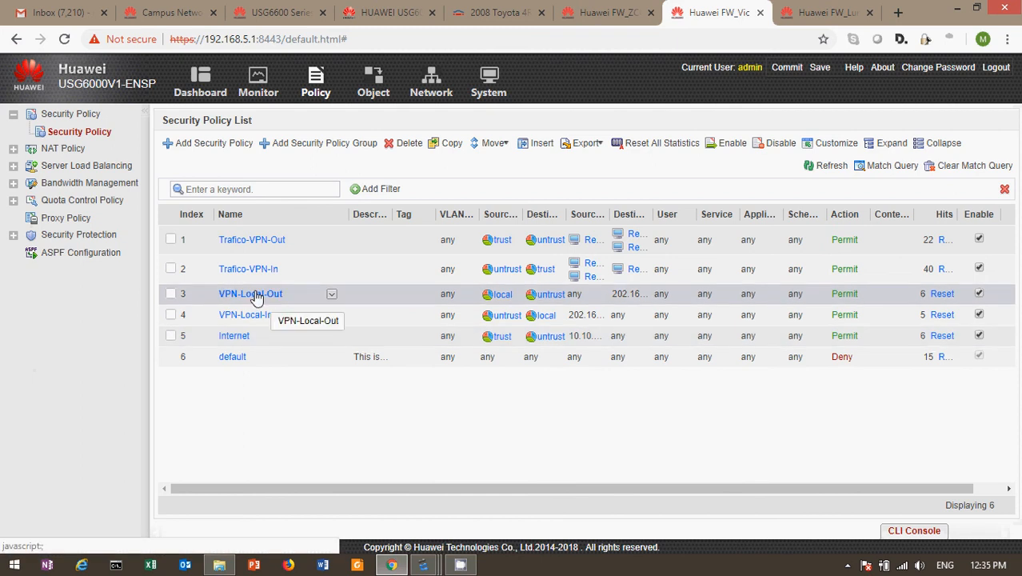
pyautogui.click(254, 294)
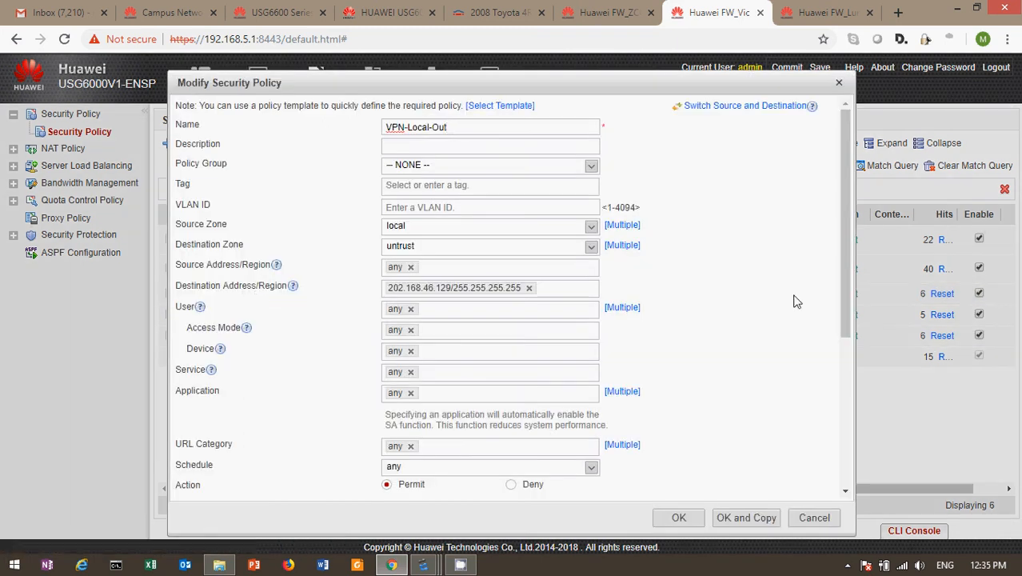
pyautogui.click(837, 83)
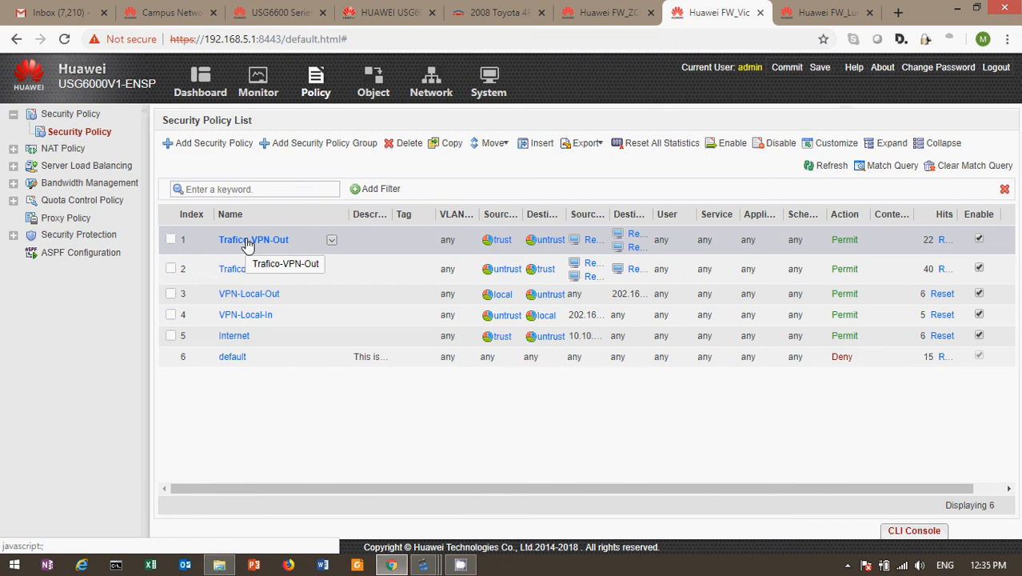
pyautogui.click(248, 242)
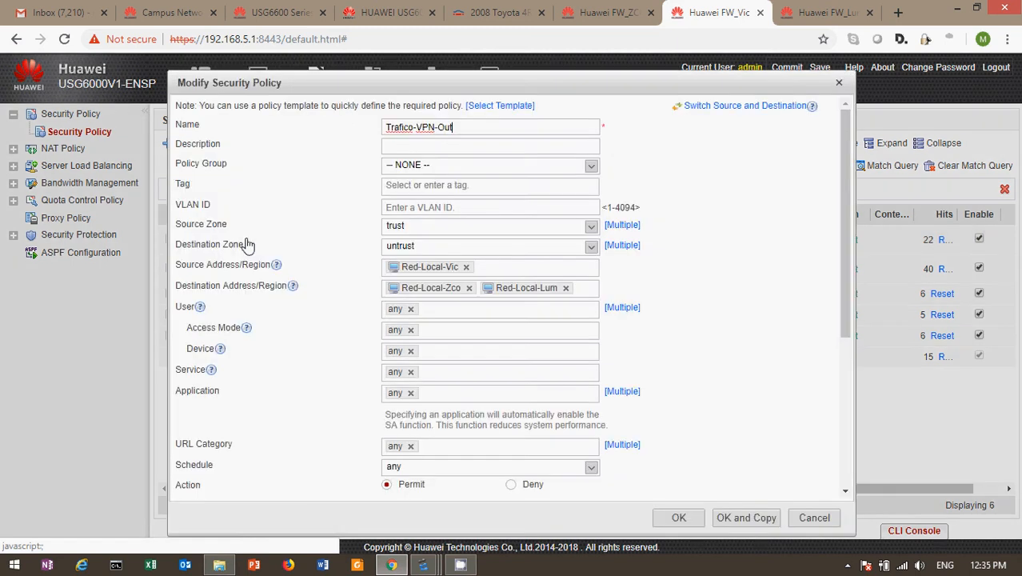
pyautogui.moveTo(459, 291)
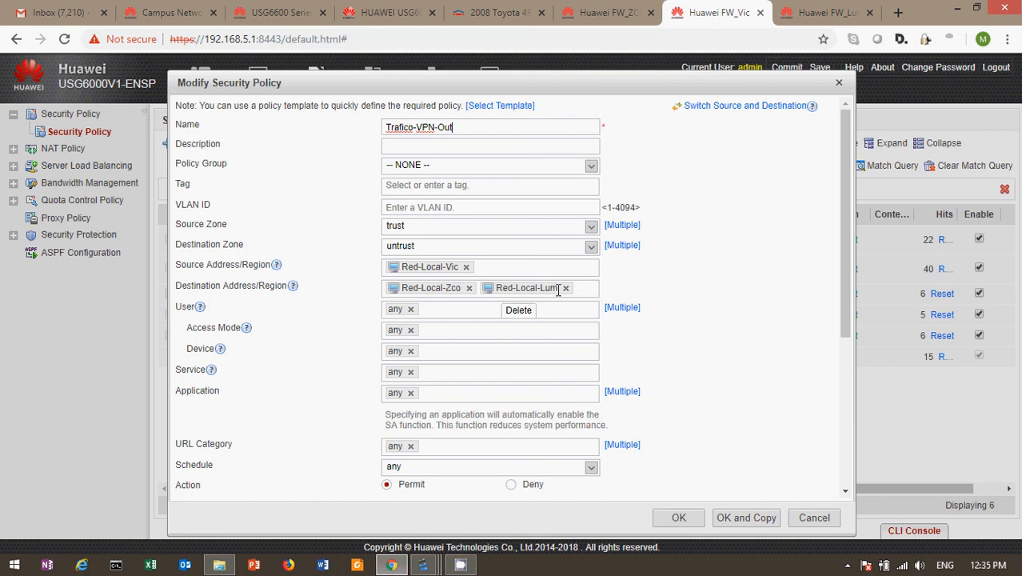
pyautogui.click(813, 518)
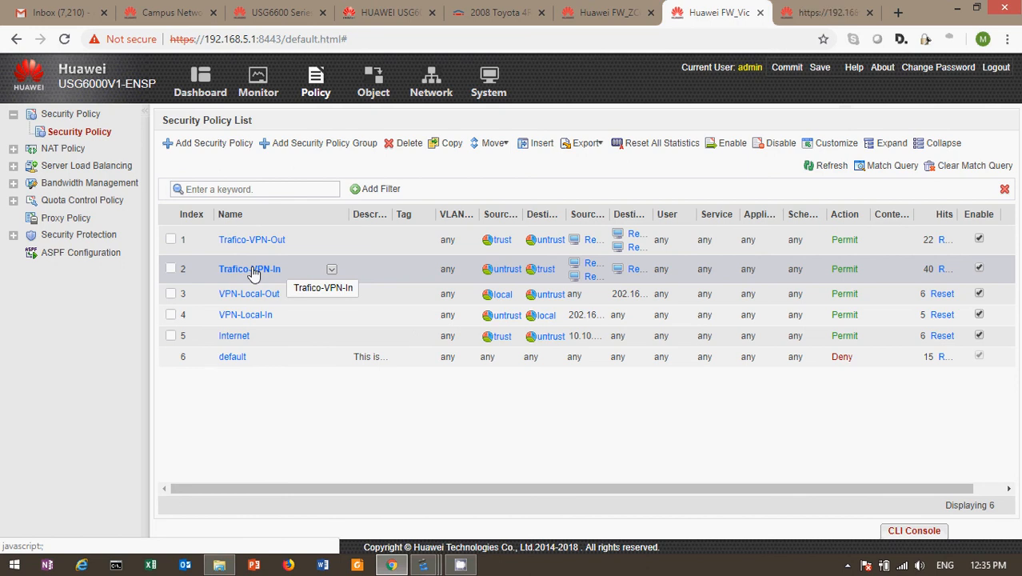
# Step: Inspect the Trafico-VPN-In rule unchanged, then open the No-NAT-VPN rule from the NAT policy list
pyautogui.click(243, 275)
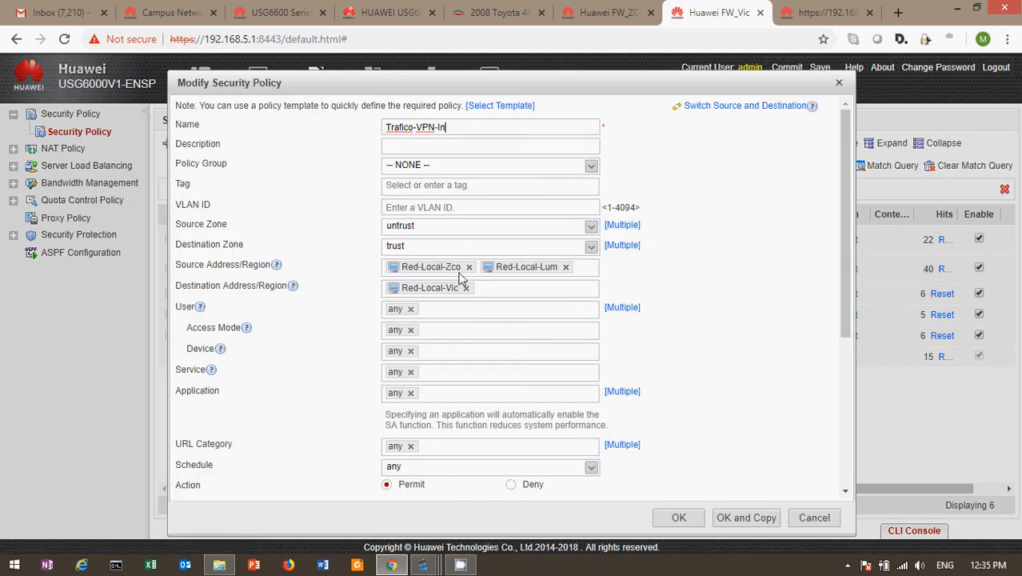
pyautogui.moveTo(453, 293)
pyautogui.click(839, 83)
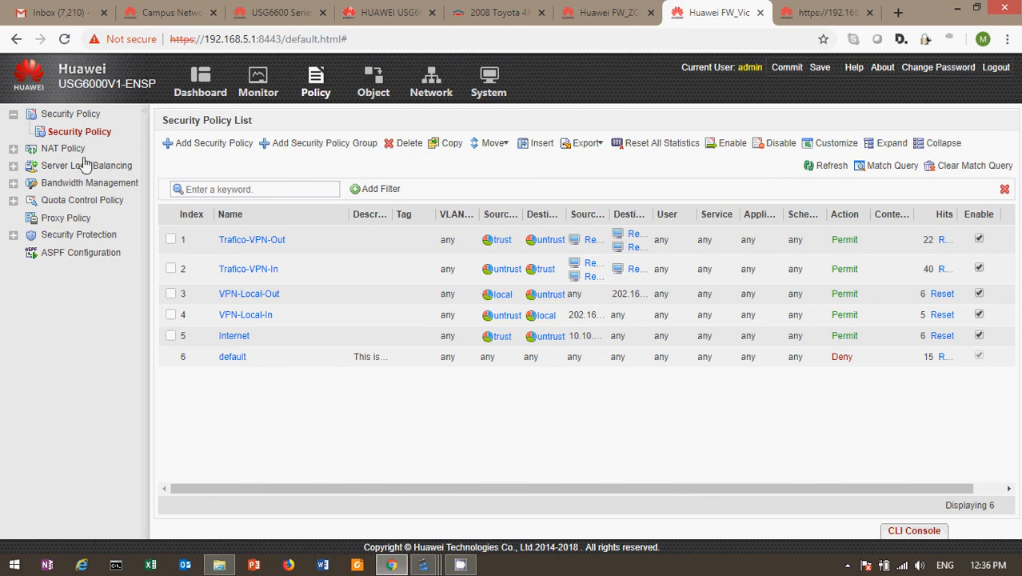
pyautogui.click(59, 151)
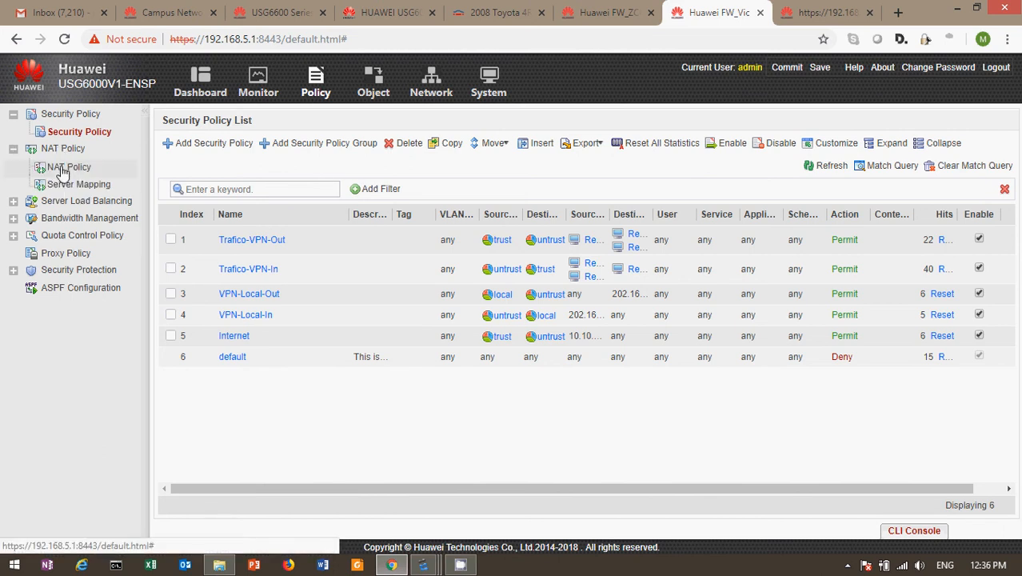
pyautogui.click(217, 251)
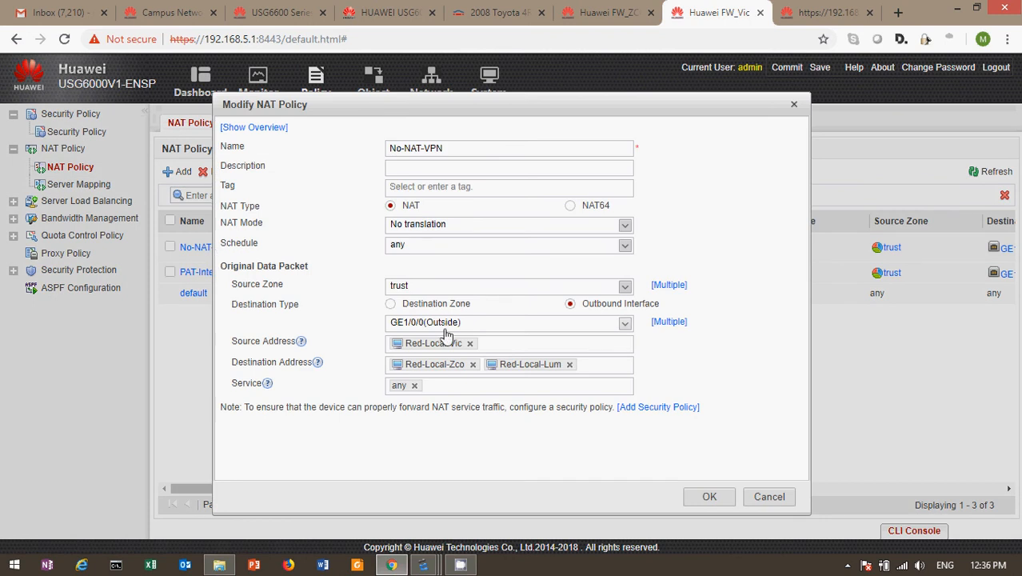
# Step: Close the No-NAT-VPN and PAT-Internet NAT rules unchanged and bring back the eNSP topology
pyautogui.moveTo(454, 343)
pyautogui.click(769, 498)
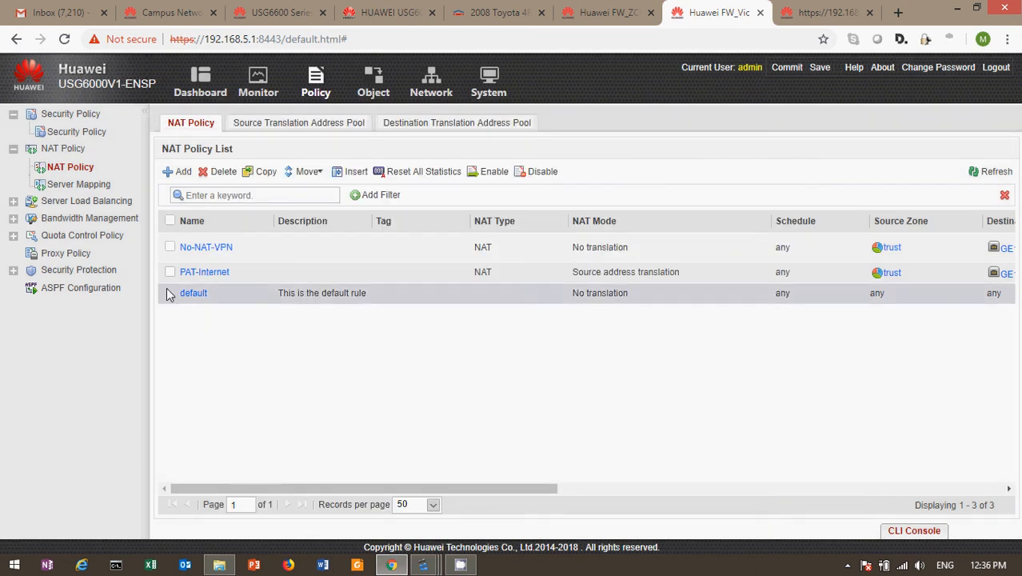
pyautogui.click(206, 273)
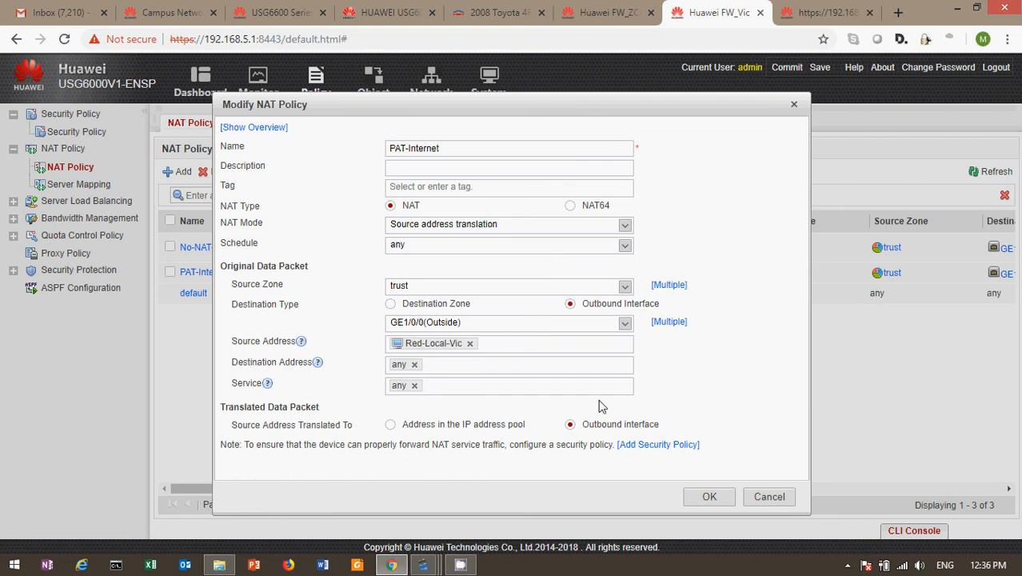
pyautogui.click(769, 496)
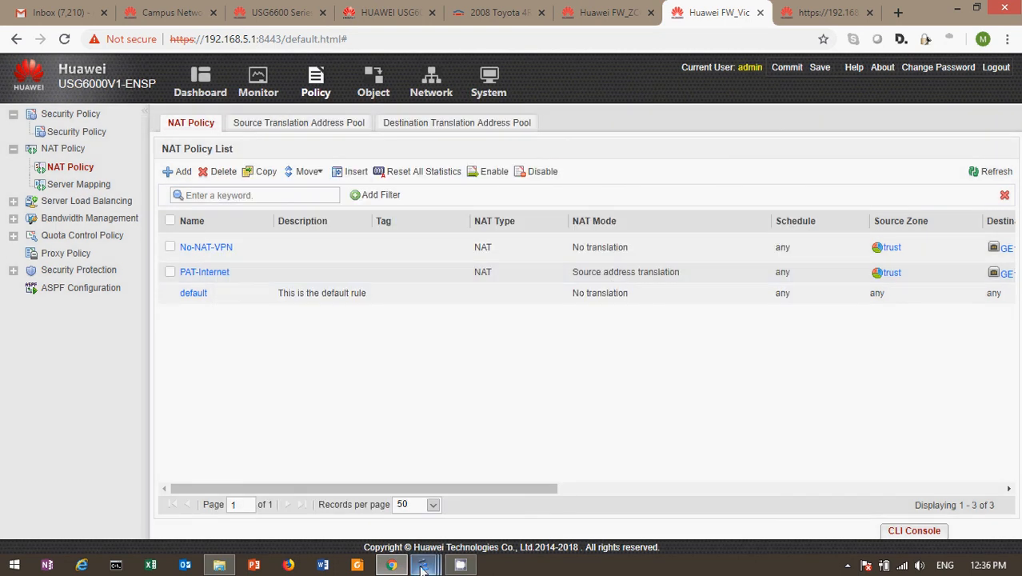
pyautogui.moveTo(422, 567)
pyautogui.click(99, 496)
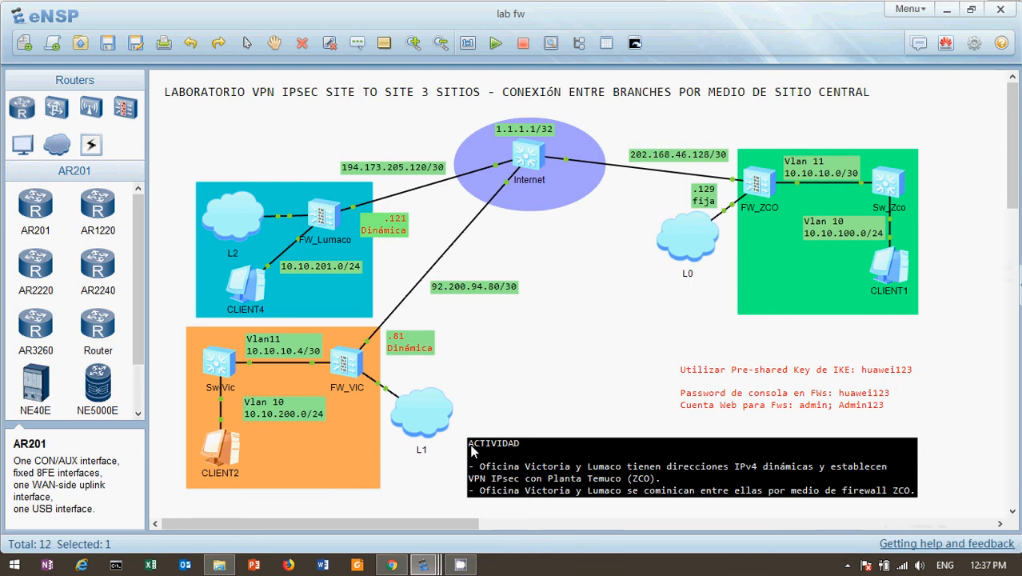
# Step: From CLIENT4, ping 10.10.100.10 and 10.10.200.10 via command history, then close its console
pyautogui.doubleClick(245, 284)
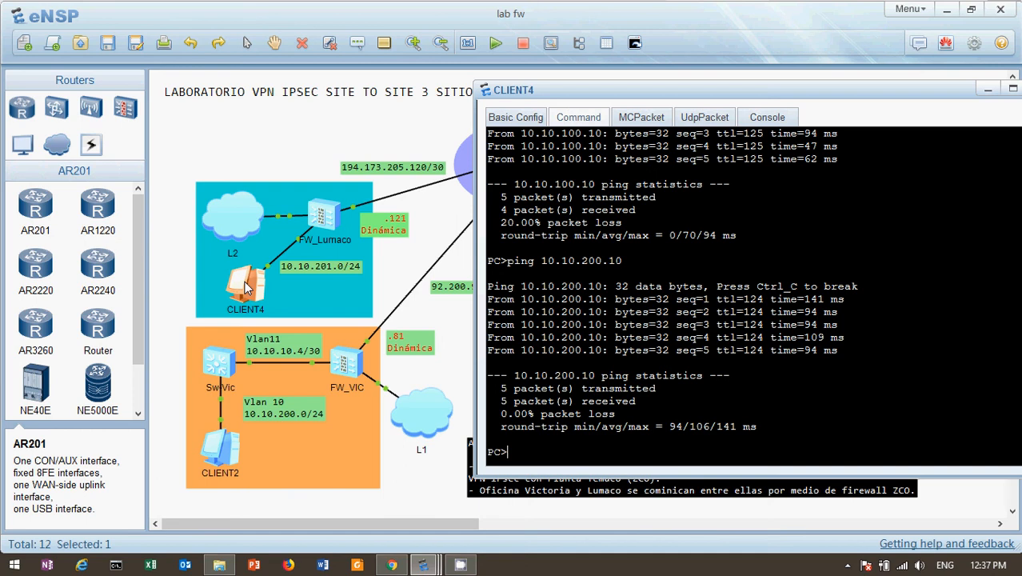
pyautogui.press('Up')
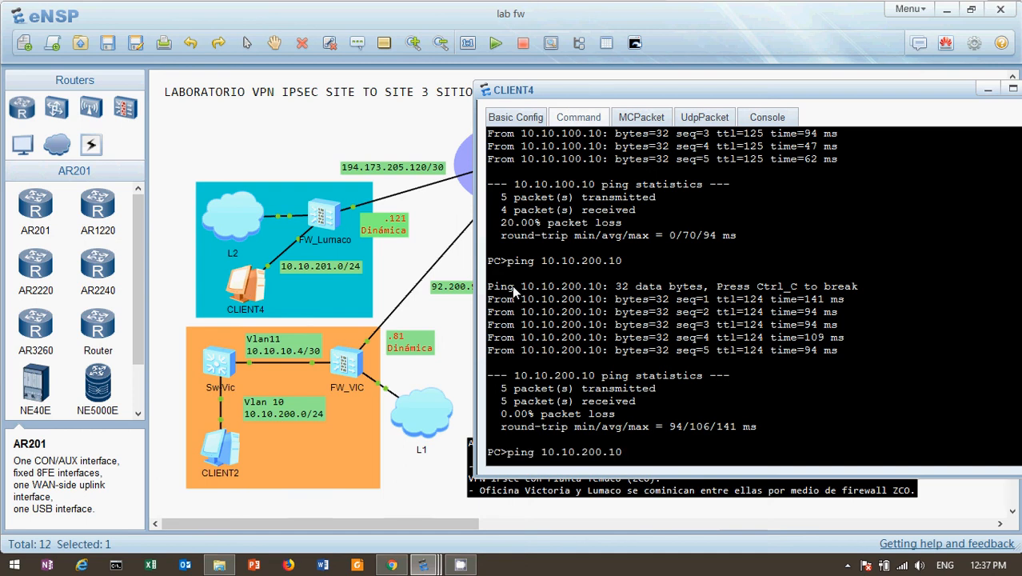
pyautogui.press('Up')
pyautogui.press('Return')
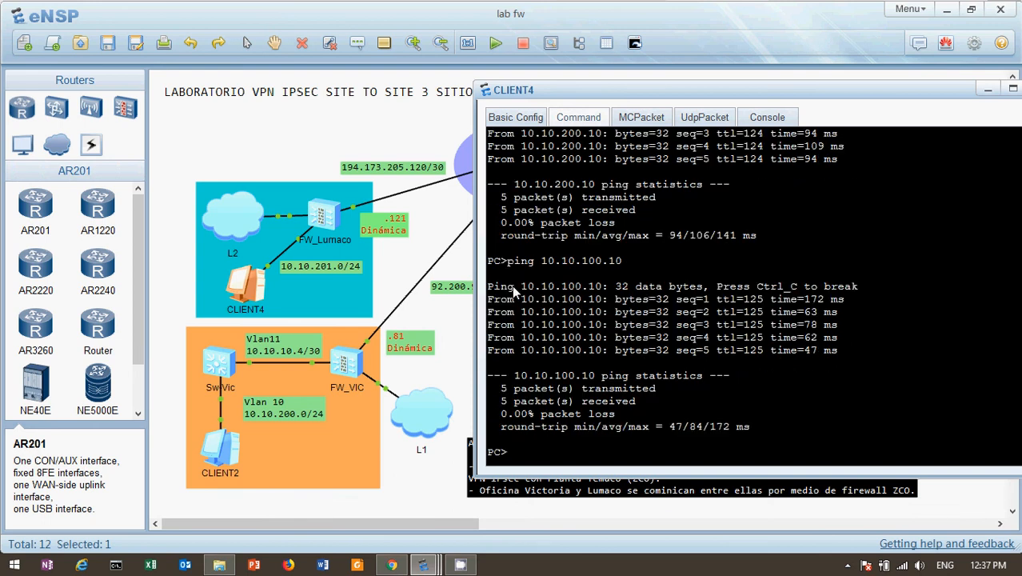
pyautogui.press('Up')
pyautogui.press('Up')
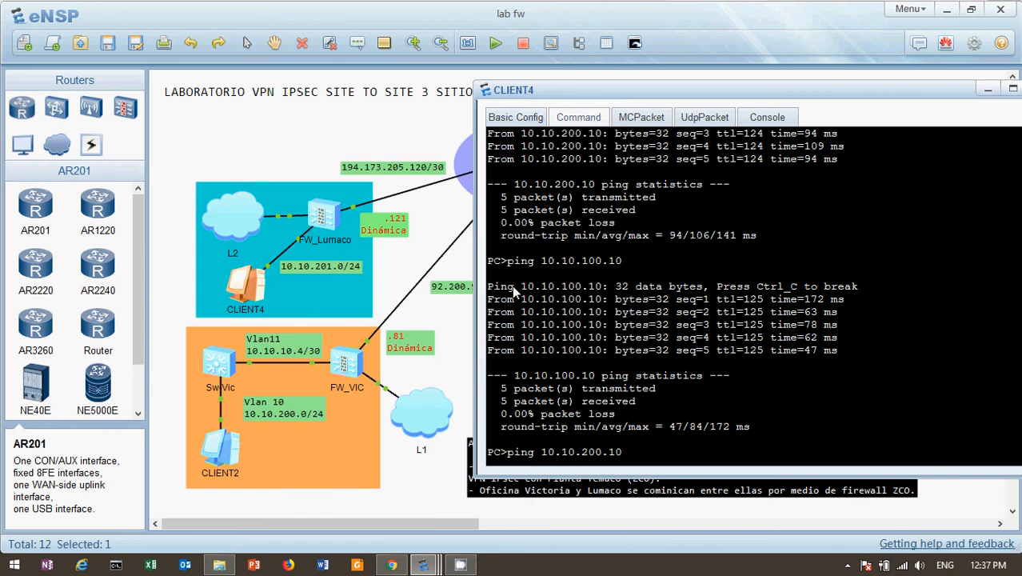
pyautogui.press('Return')
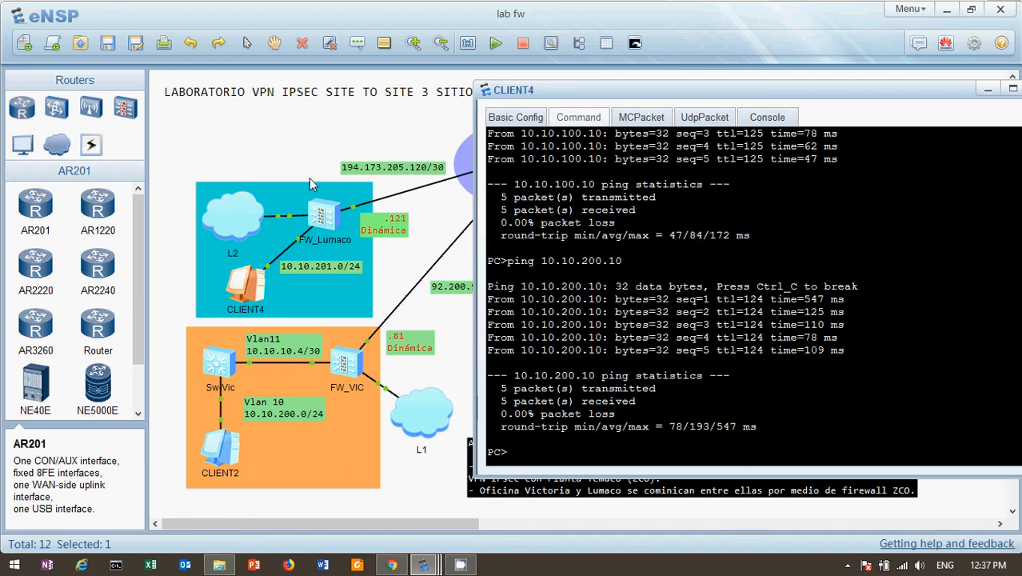
pyautogui.click(303, 145)
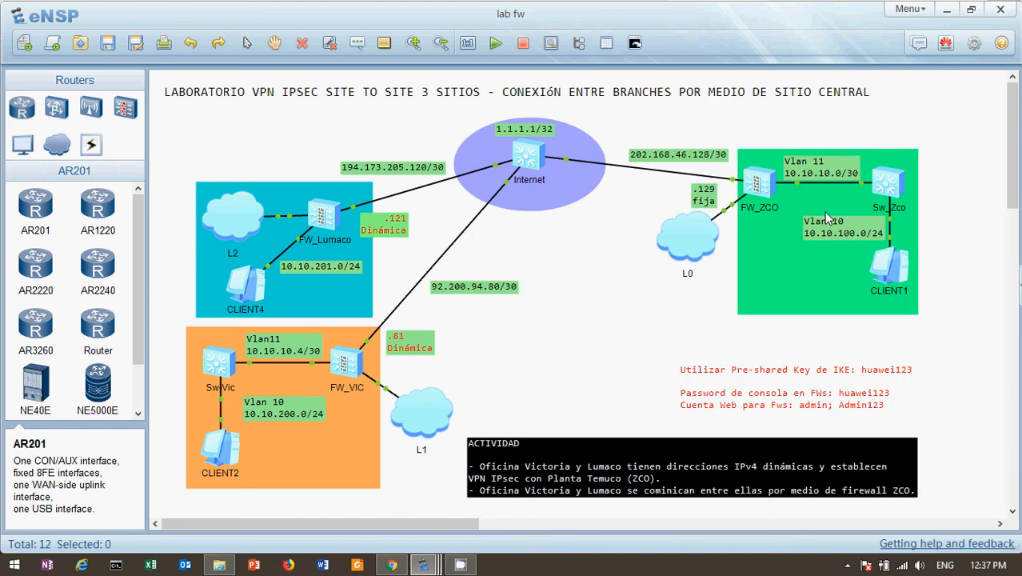
# Step: From CLIENT1's console, ping 10.10.200.10
pyautogui.doubleClick(906, 268)
pyautogui.press('Up')
pyautogui.press('Up')
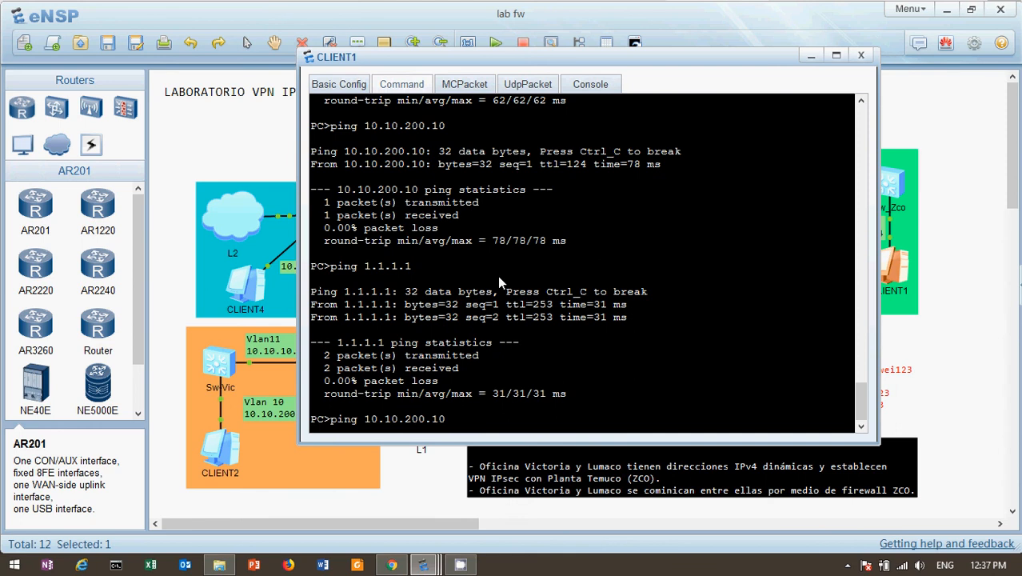
pyautogui.press('Return')
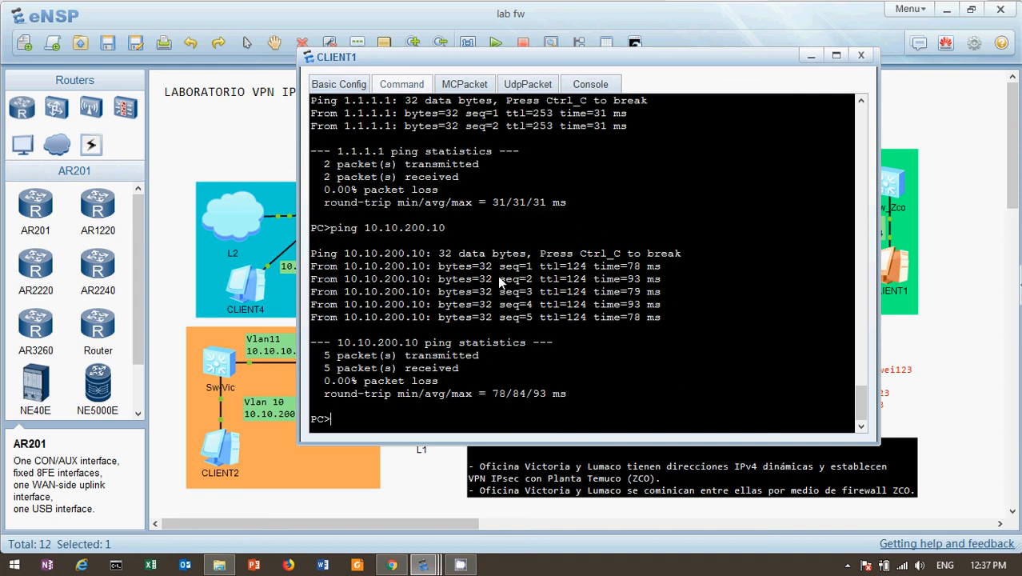
# Step: From CLIENT1, ping 10.10.201.10 and the Internet address 1.1.1.1
pyautogui.write('ping 1.1.1.1')
pyautogui.press('Up')
pyautogui.press('BackSpace')
pyautogui.press('BackSpace')
pyautogui.press('BackSpace')
pyautogui.press('BackSpace')
pyautogui.write('1.10')
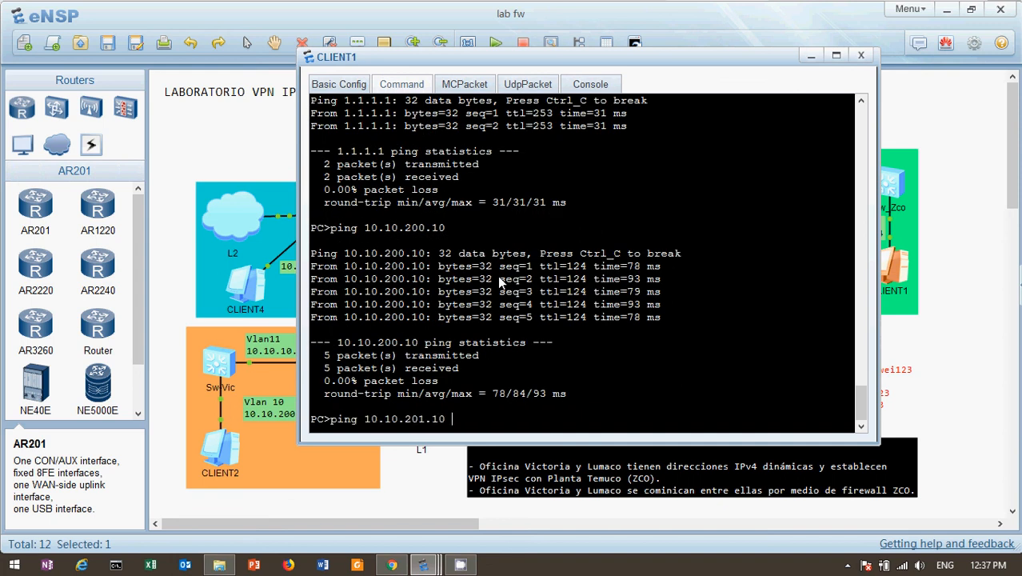
pyautogui.press('Return')
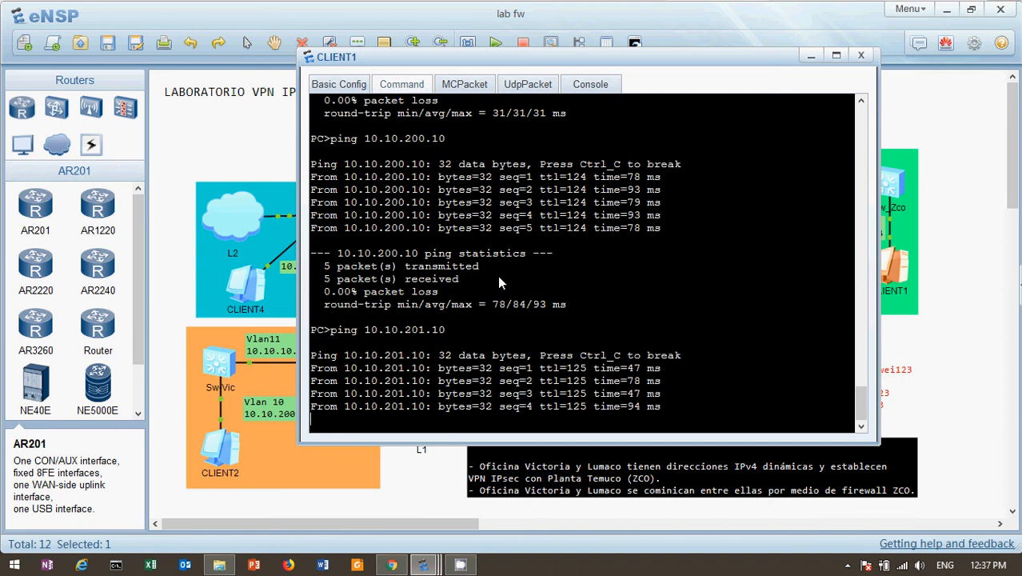
pyautogui.press('Up')
pyautogui.press('Up')
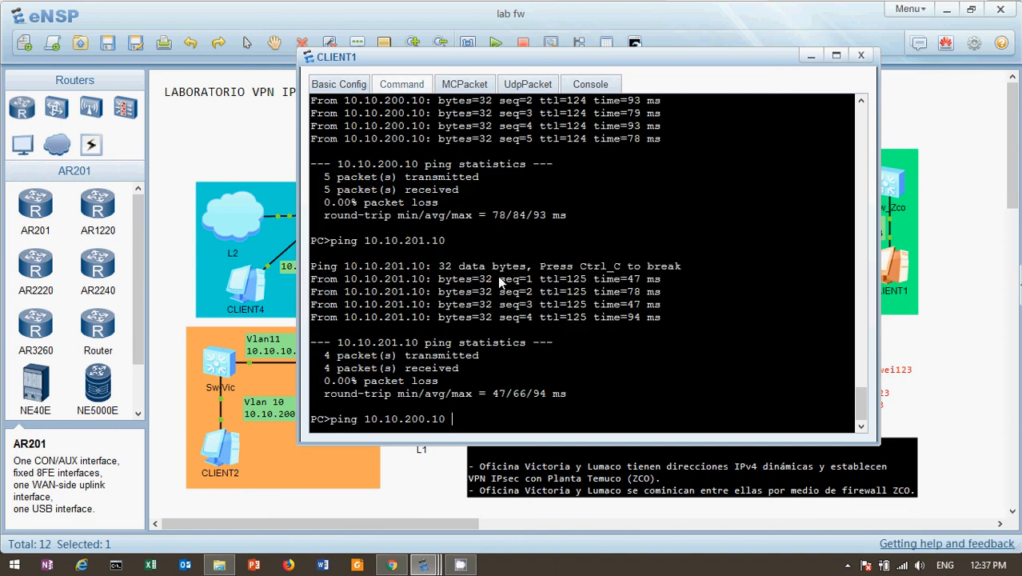
pyautogui.press('Up')
pyautogui.press('Return')
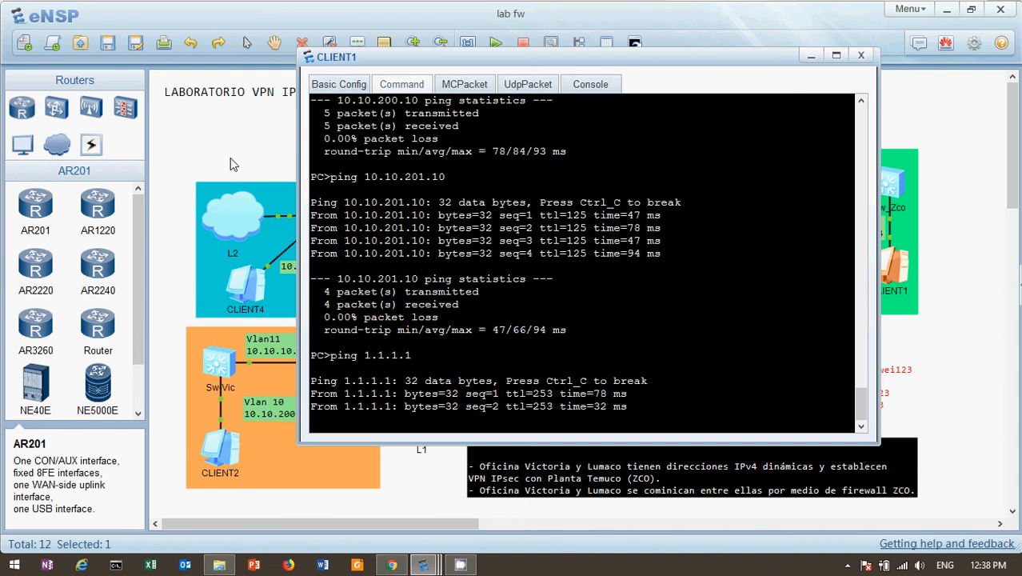
pyautogui.click(229, 164)
# Step: From CLIENT4, ping 1.1.1.1, stopping after two replies
pyautogui.doubleClick(249, 289)
pyautogui.press('Up')
pyautogui.press('Up')
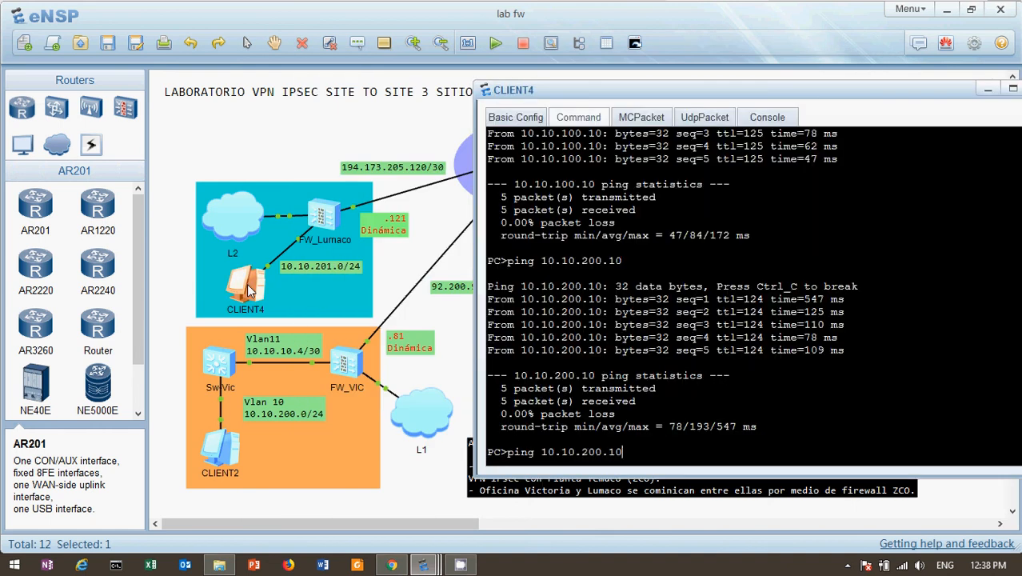
pyautogui.press('Up')
pyautogui.press('Up')
pyautogui.press('BackSpace')
pyautogui.press('BackSpace')
pyautogui.press('BackSpace')
pyautogui.press('BackSpace')
pyautogui.press('BackSpace')
pyautogui.press('BackSpace')
pyautogui.press('BackSpace')
pyautogui.press('BackSpace')
pyautogui.press('BackSpace')
pyautogui.press('BackSpace')
pyautogui.press('BackSpace')
pyautogui.write('.1.1.1')
pyautogui.press('Return')
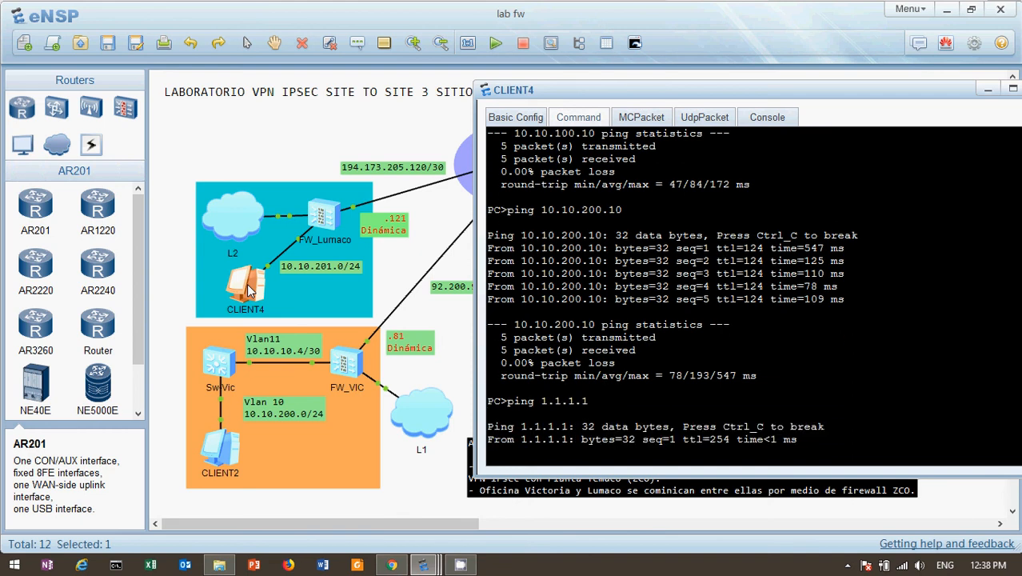
pyautogui.hotkey('ctrl', 'c')
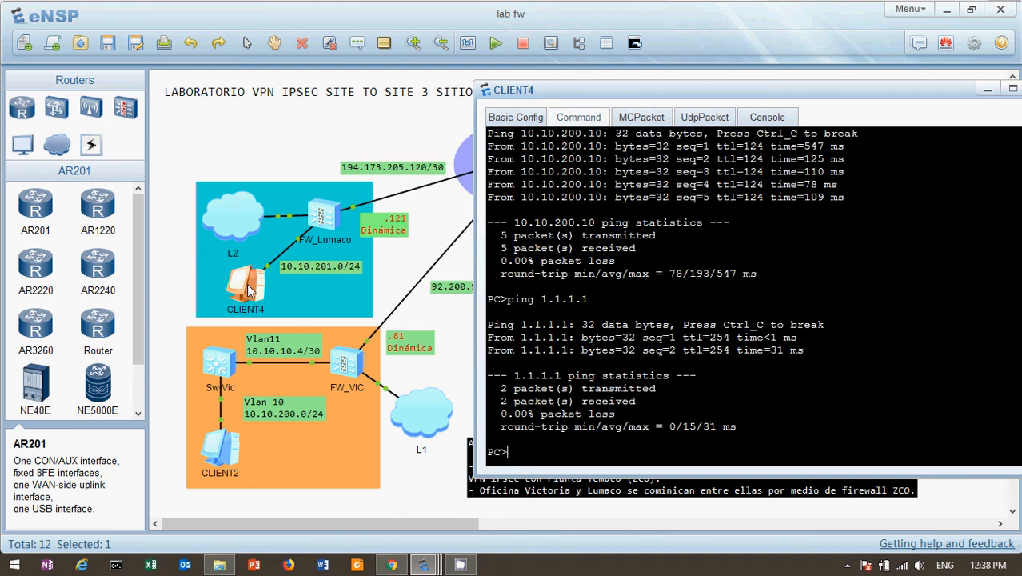
pyautogui.click(245, 161)
# Step: From CLIENT2, ping 10.10.201.10 and then the Internet address 1.1.1.1
pyautogui.doubleClick(215, 452)
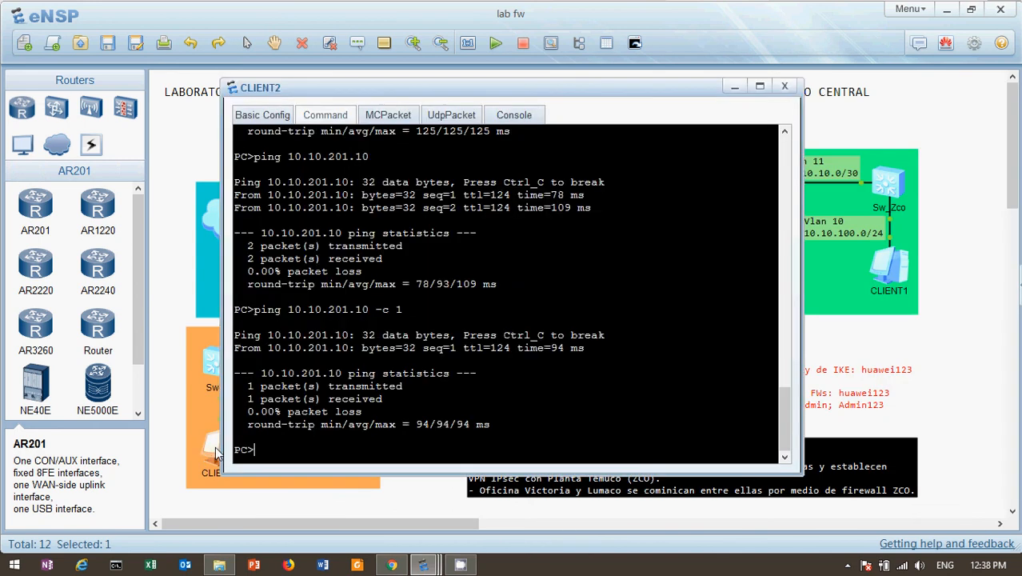
pyautogui.press('Up')
pyautogui.press('BackSpace')
pyautogui.press('BackSpace')
pyautogui.press('BackSpace')
pyautogui.press('BackSpace')
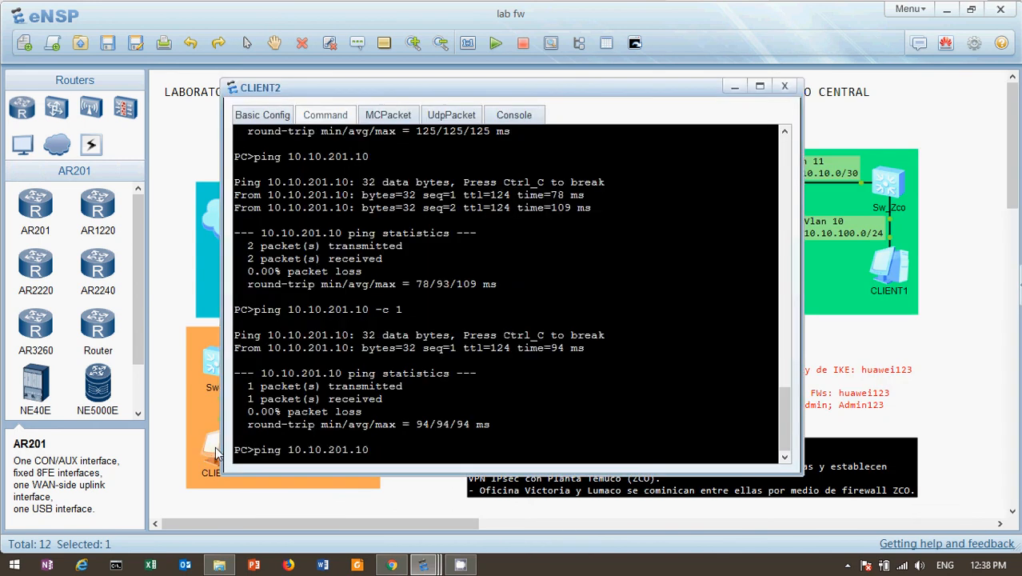
pyautogui.press('Return')
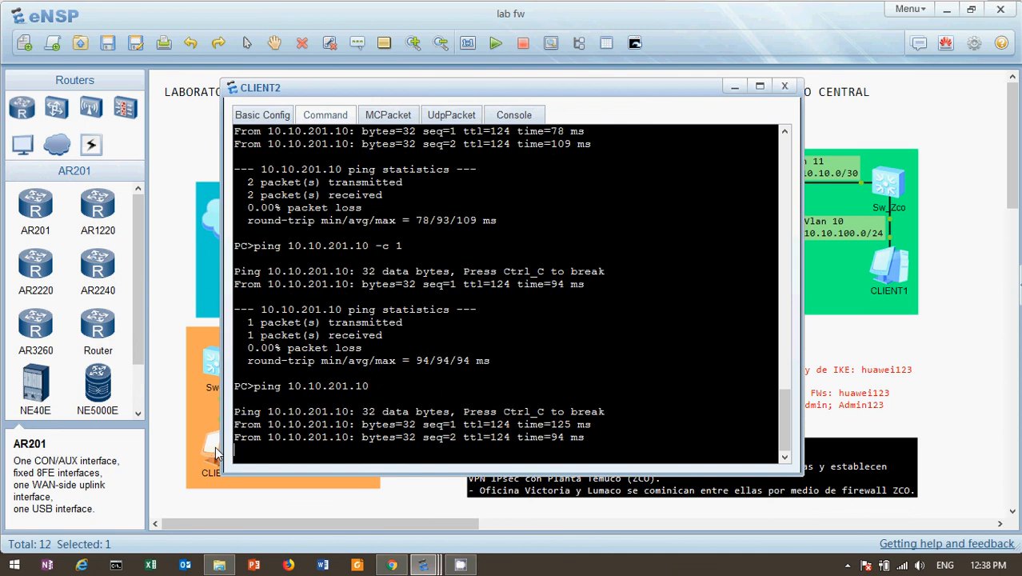
pyautogui.press('Up')
pyautogui.press('Up')
pyautogui.press('BackSpace')
pyautogui.press('BackSpace')
pyautogui.press('BackSpace')
pyautogui.press('BackSpace')
pyautogui.press('BackSpace')
pyautogui.press('BackSpace')
pyautogui.press('BackSpace')
pyautogui.press('BackSpace')
pyautogui.press('BackSpace')
pyautogui.press('BackSpace')
pyautogui.press('BackSpace')
pyautogui.press('BackSpace')
pyautogui.press('BackSpace')
pyautogui.press('BackSpace')
pyautogui.press('BackSpace')
pyautogui.press('BackSpace')
pyautogui.press('BackSpace')
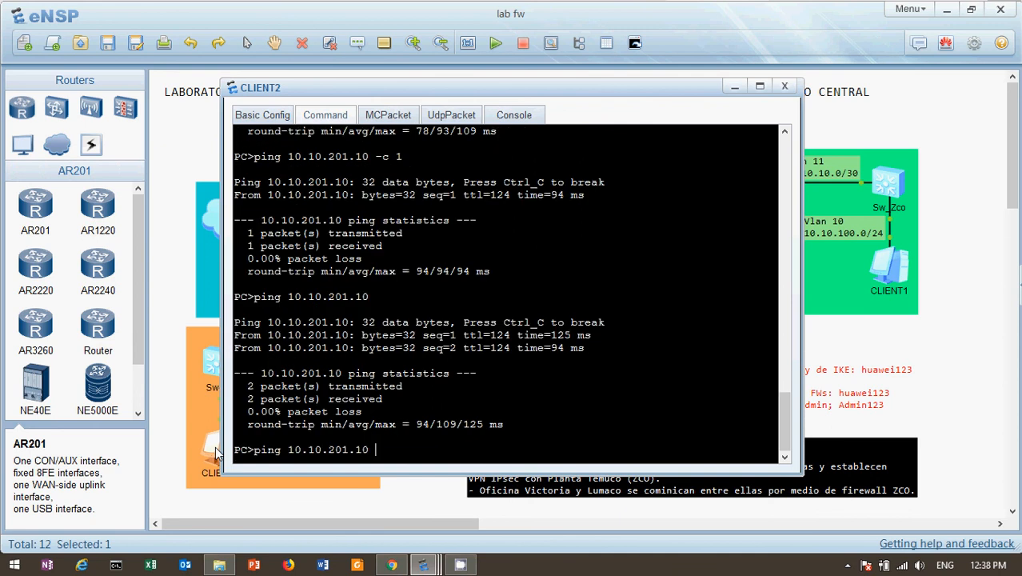
pyautogui.write('1.1.1.1')
pyautogui.press('Return')
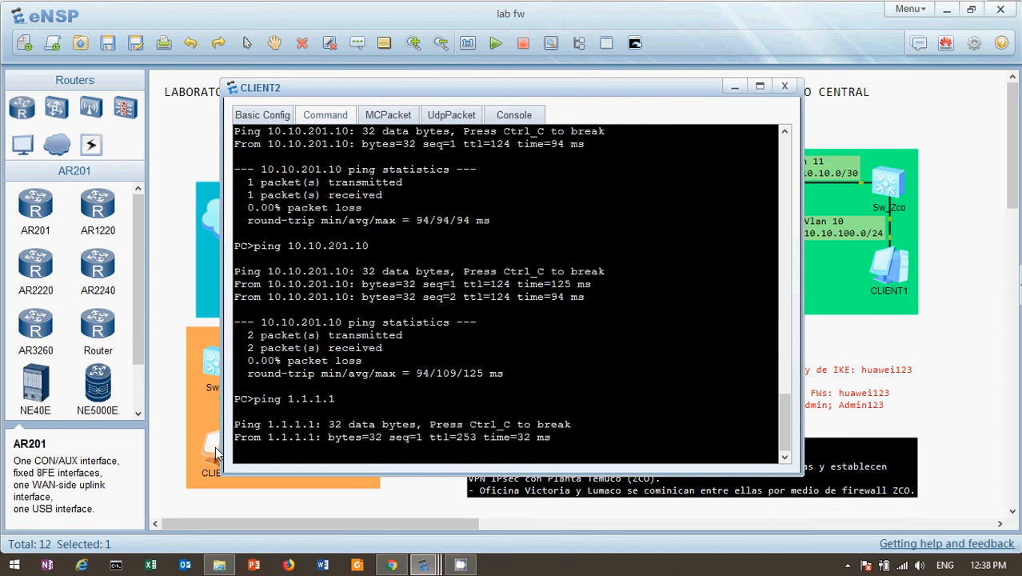
# Step: Ping 10.10.100.10 from CLIENT2's console
pyautogui.press('Up')
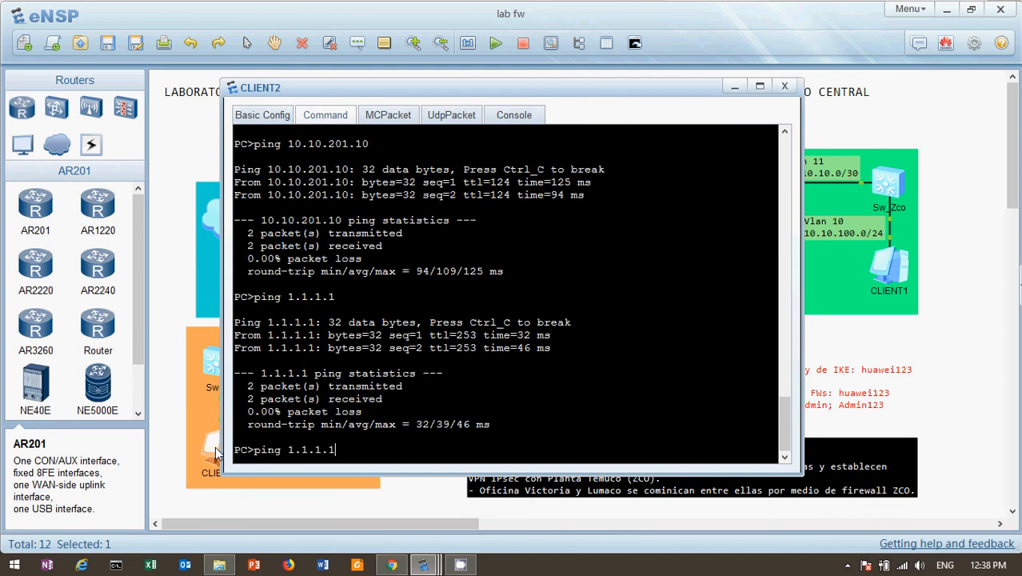
pyautogui.press('BackSpace')
pyautogui.press('BackSpace')
pyautogui.press('BackSpace')
pyautogui.press('BackSpace')
pyautogui.press('BackSpace')
pyautogui.press('BackSpace')
pyautogui.press('BackSpace')
pyautogui.write('10.10.100.10')
pyautogui.press('Return')
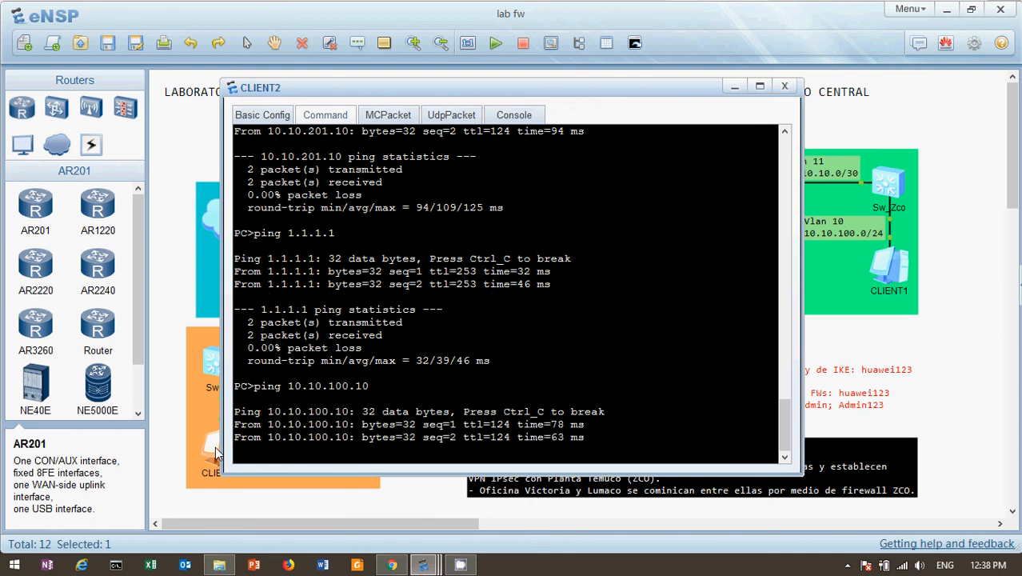
# Step: Send CLIENT2's console behind the topology and reveal the hidden taskbar icons
pyautogui.click(941, 141)
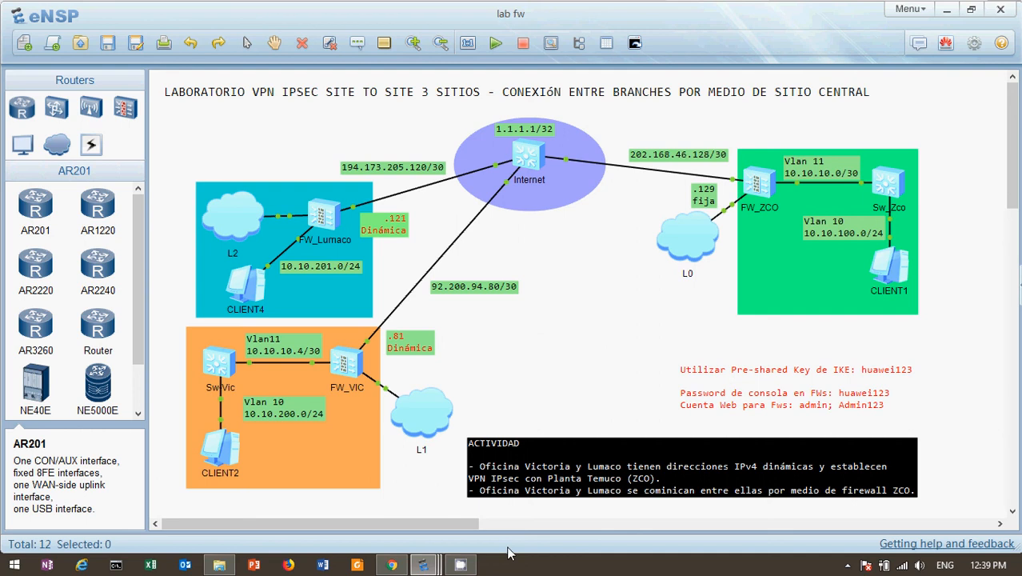
pyautogui.click(847, 566)
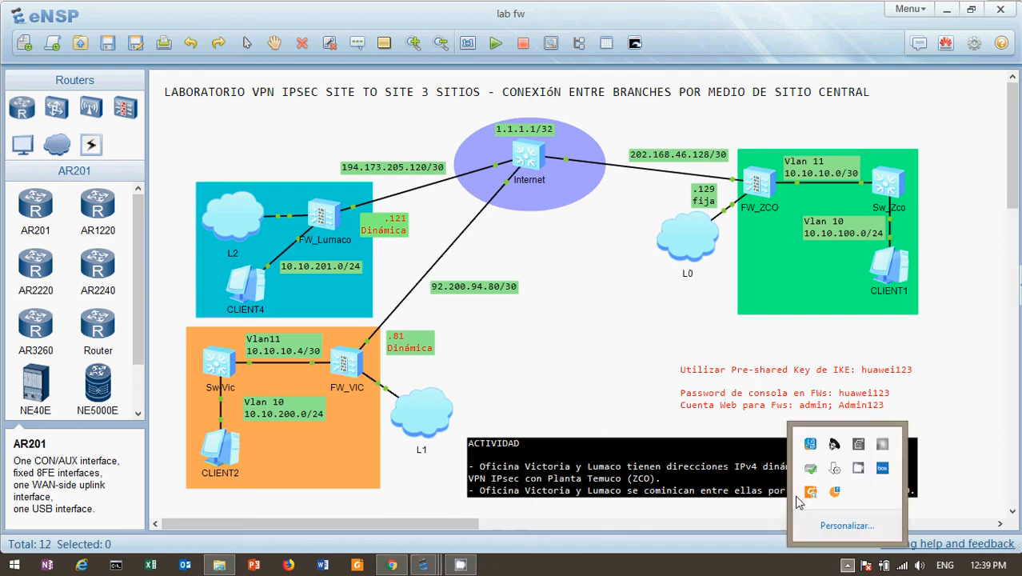